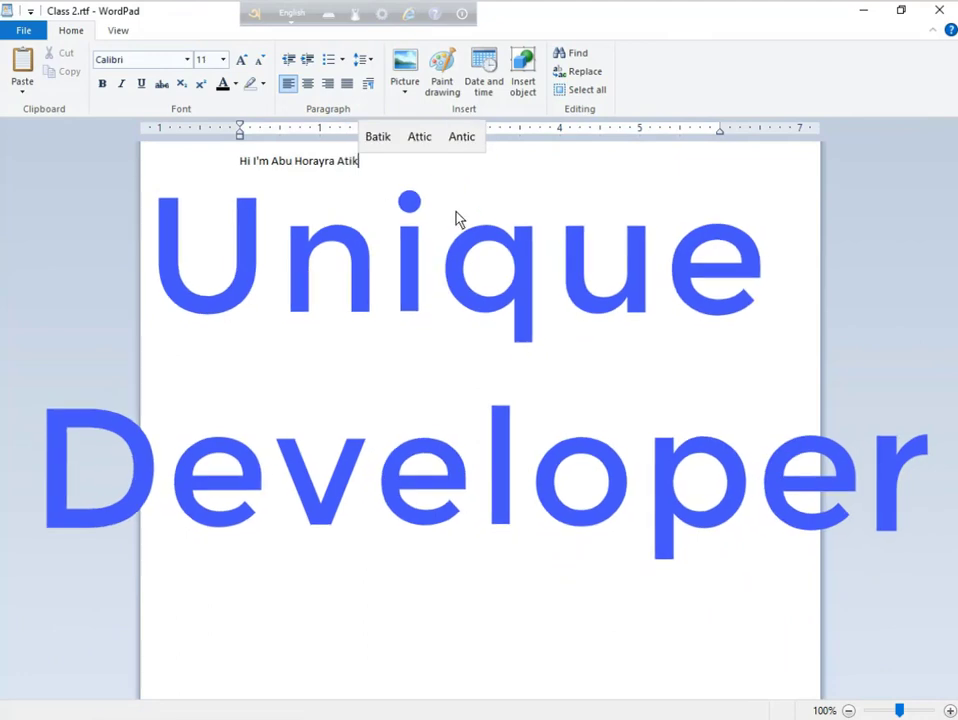
Select the greeting line and try other fonts on it, ending with Bahnschrift Light.
key(ctrl+Left)
key(ctrl+Left)
key(ctrl+Left)
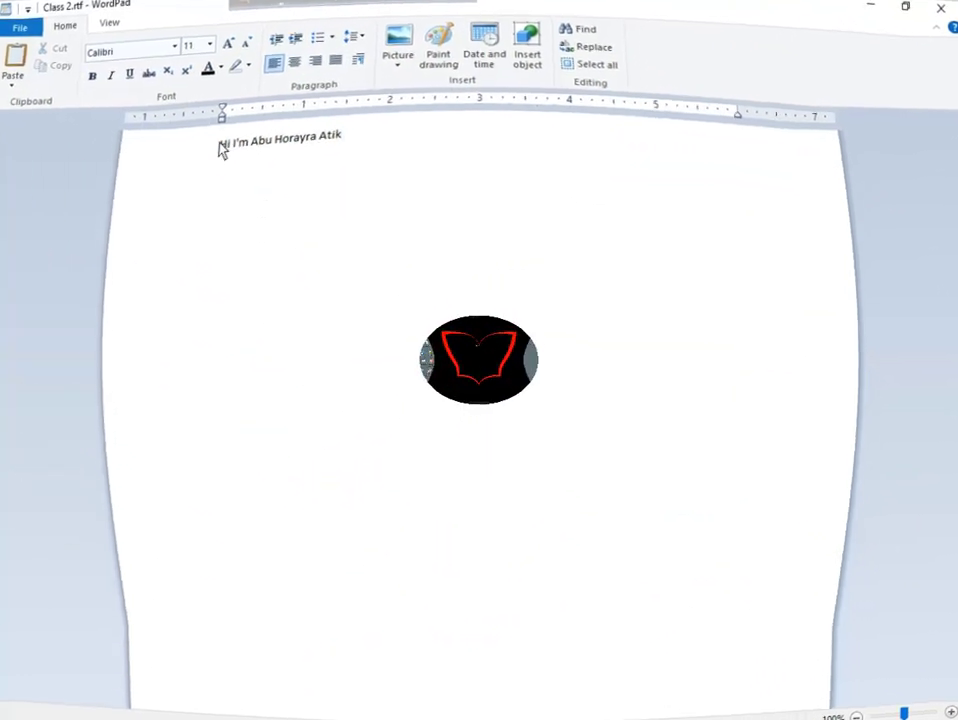
triple_click(240, 160)
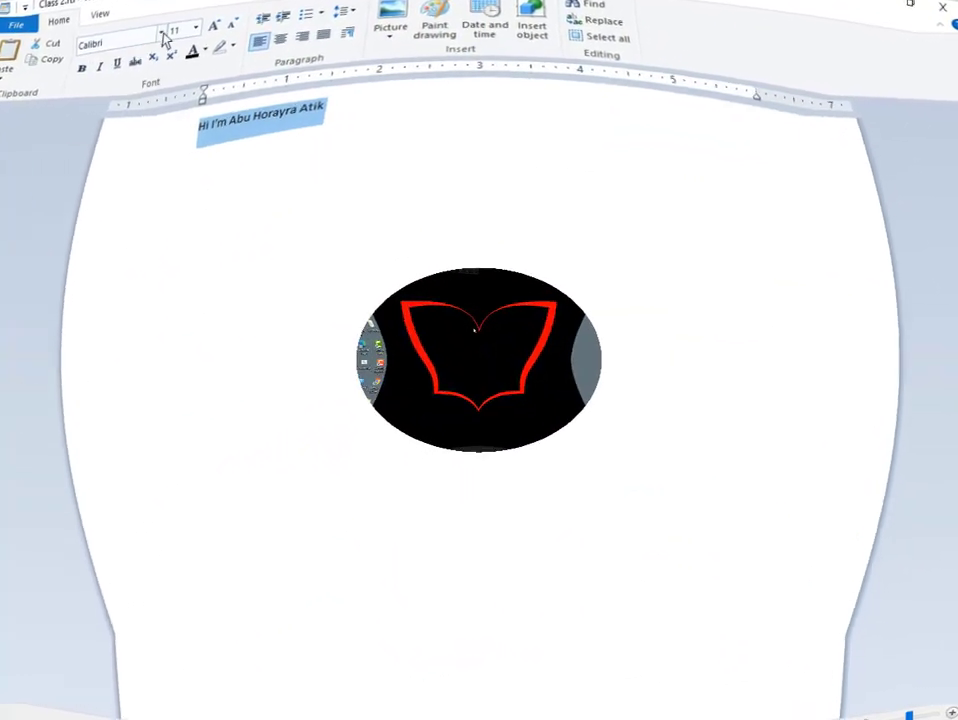
click(163, 36)
scroll(86, 155, down, 8)
click(22, 326)
click(163, 35)
click(122, 75)
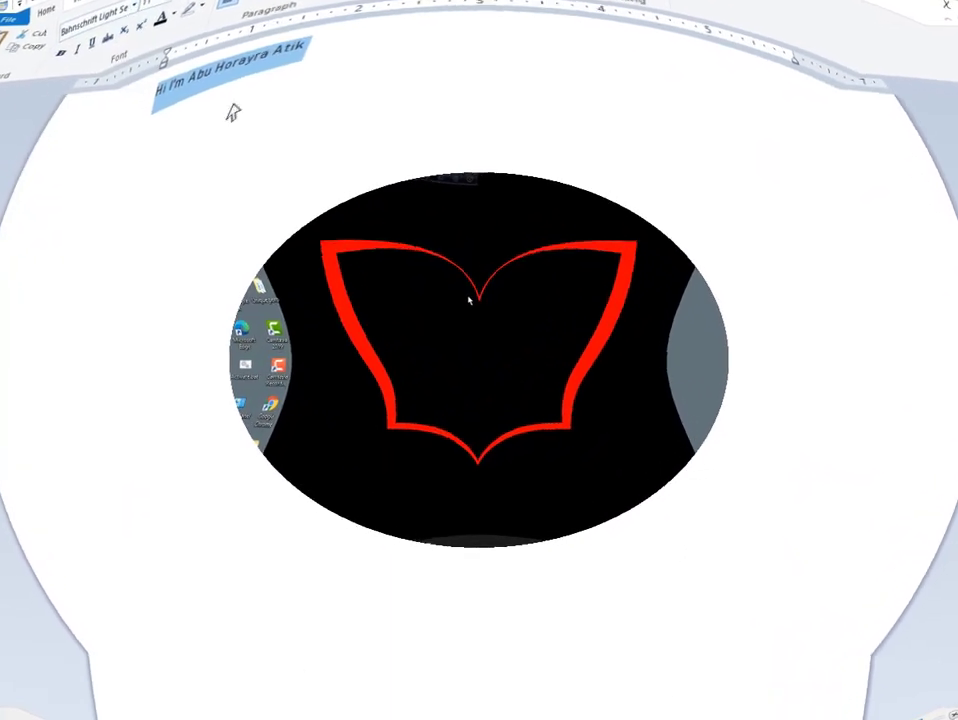
Refresh the desktop and create a rich text document named Class 2 in the all wordpad folder.
right_click(468, 298)
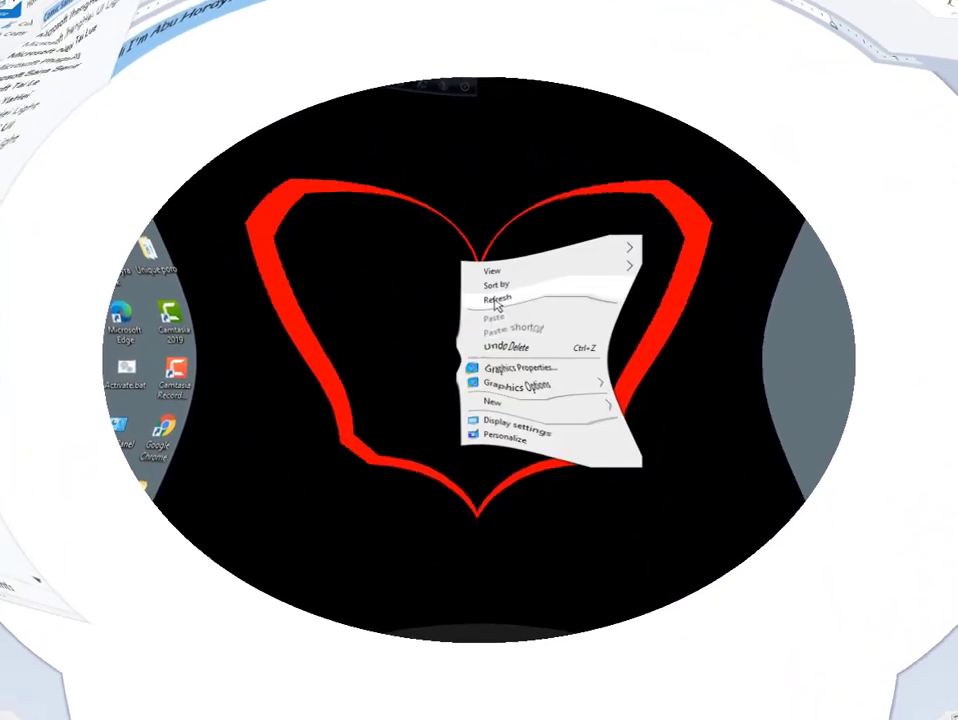
click(497, 302)
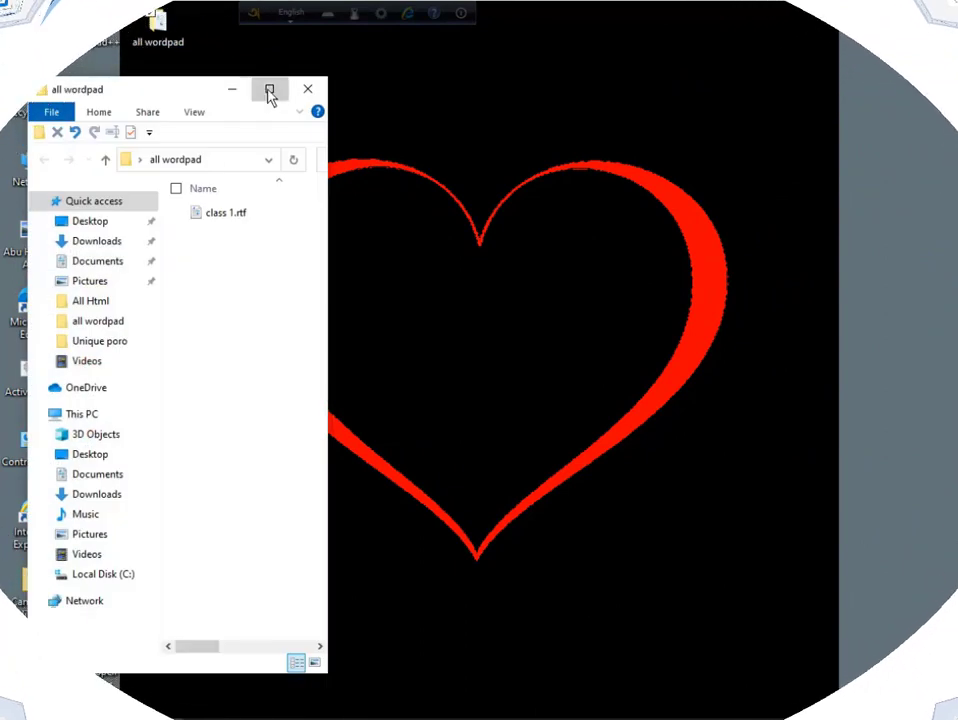
click(269, 92)
right_click(224, 267)
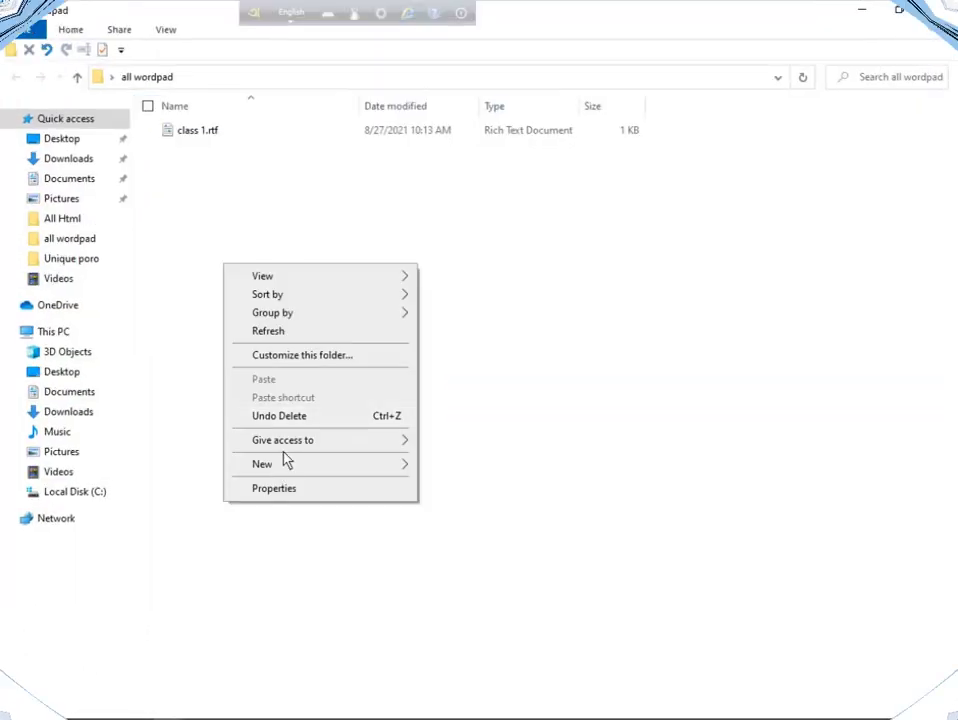
mouse_move(287, 462)
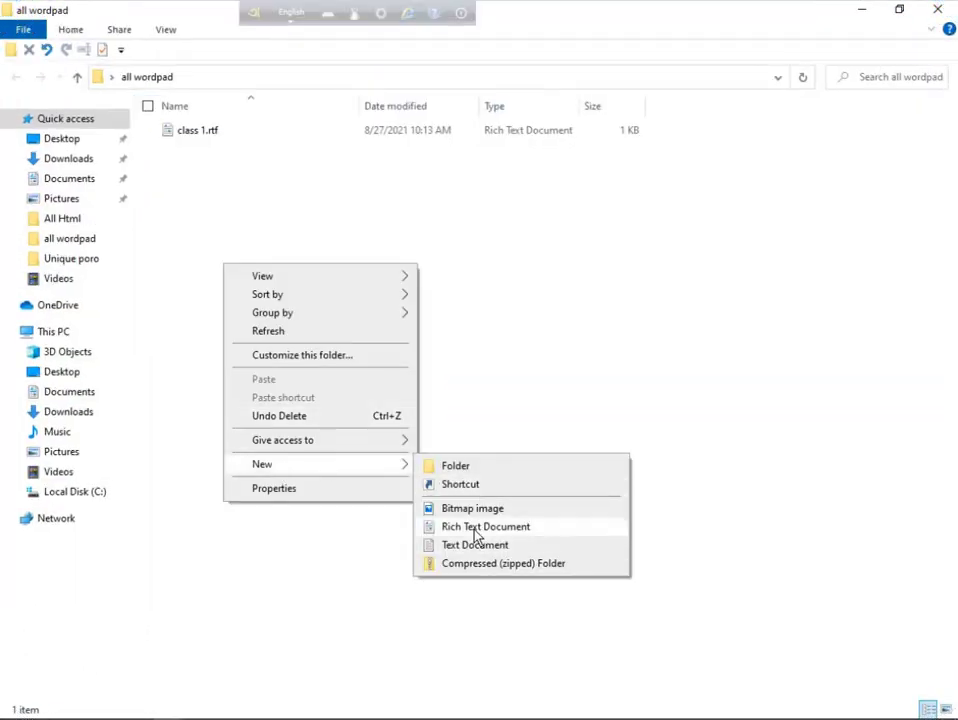
click(475, 527)
text(Class 2)
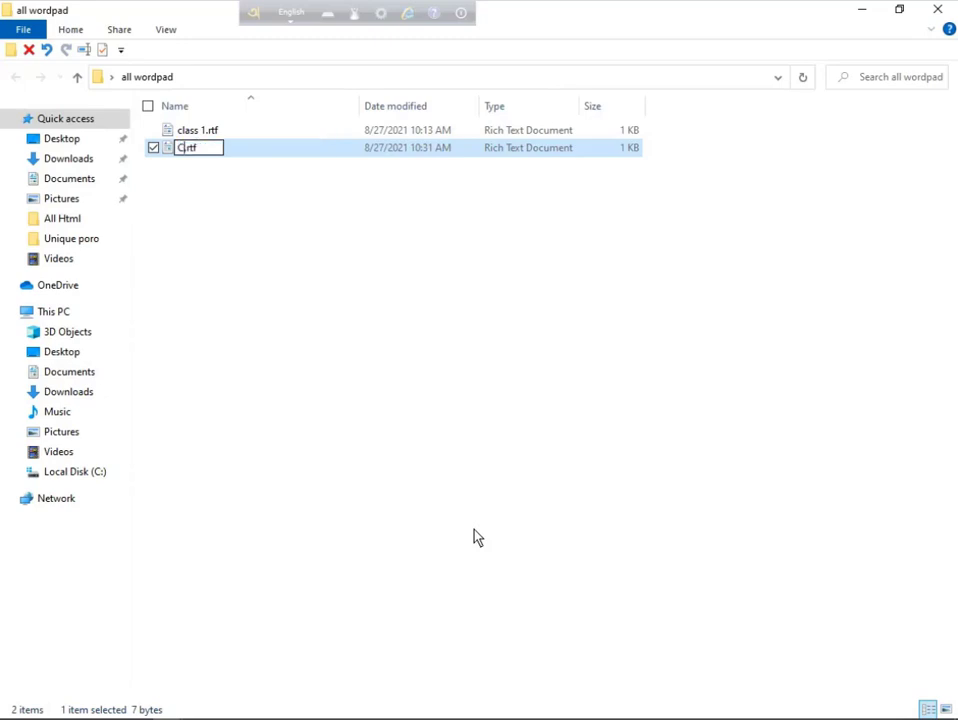
key(Return)
Open Class 2.rtf and enter a one-line greeting made of "Hi I'm" and the author's full name.
right_click(222, 154)
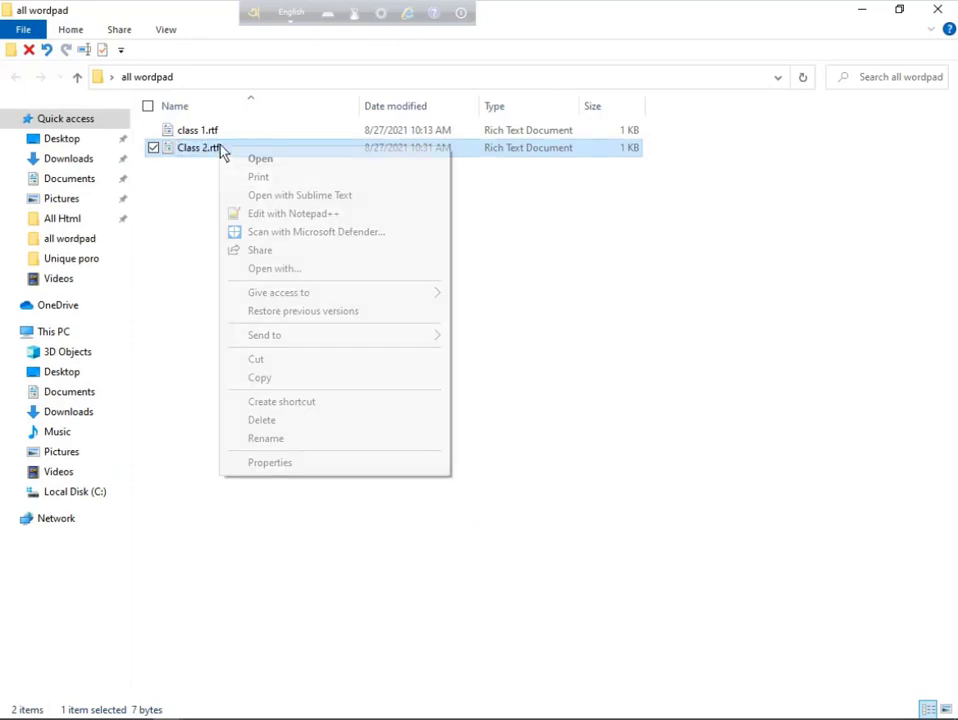
click(280, 158)
text(Hi I'm Abu Horayra Atik)
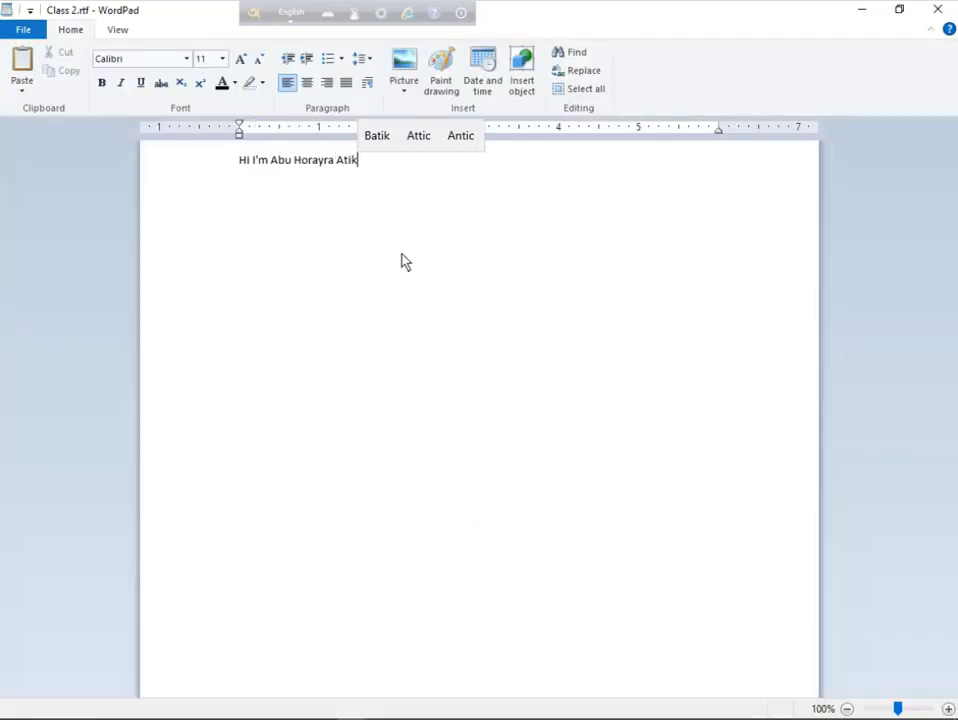
mouse_move(239, 160)
mouse_down()
mouse_move(329, 171)
mouse_move(245, 166)
mouse_up()
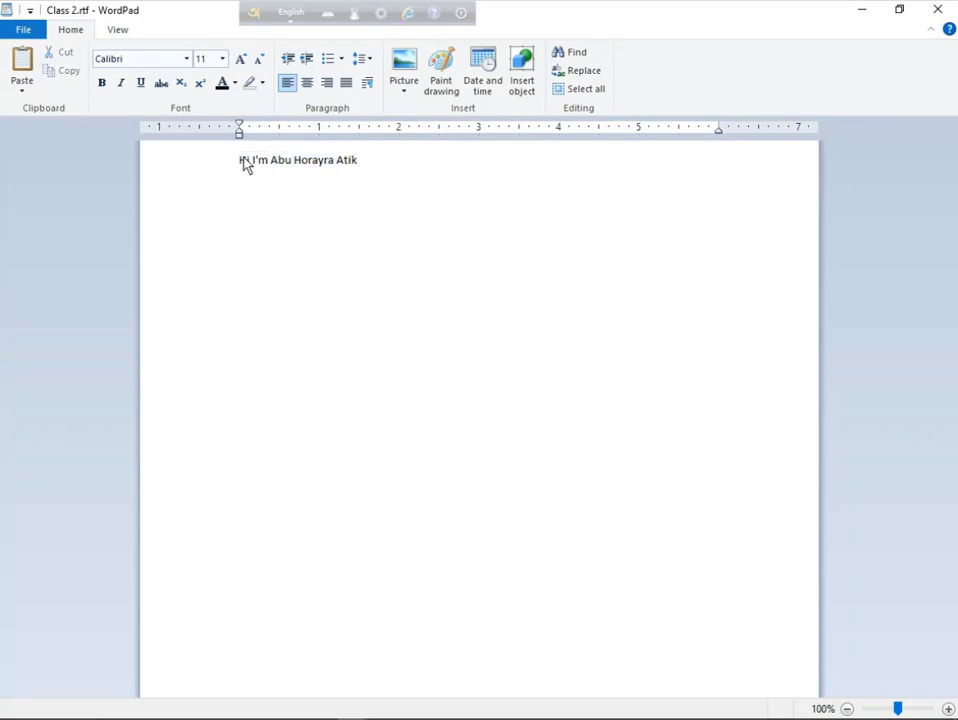
triple_click(241, 166)
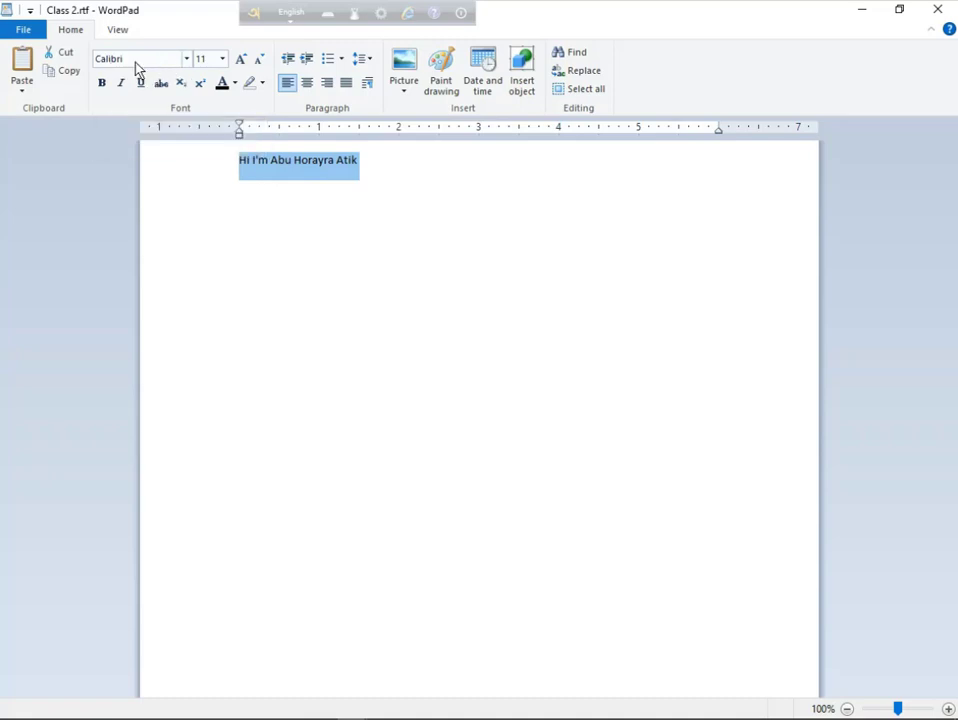
click(187, 59)
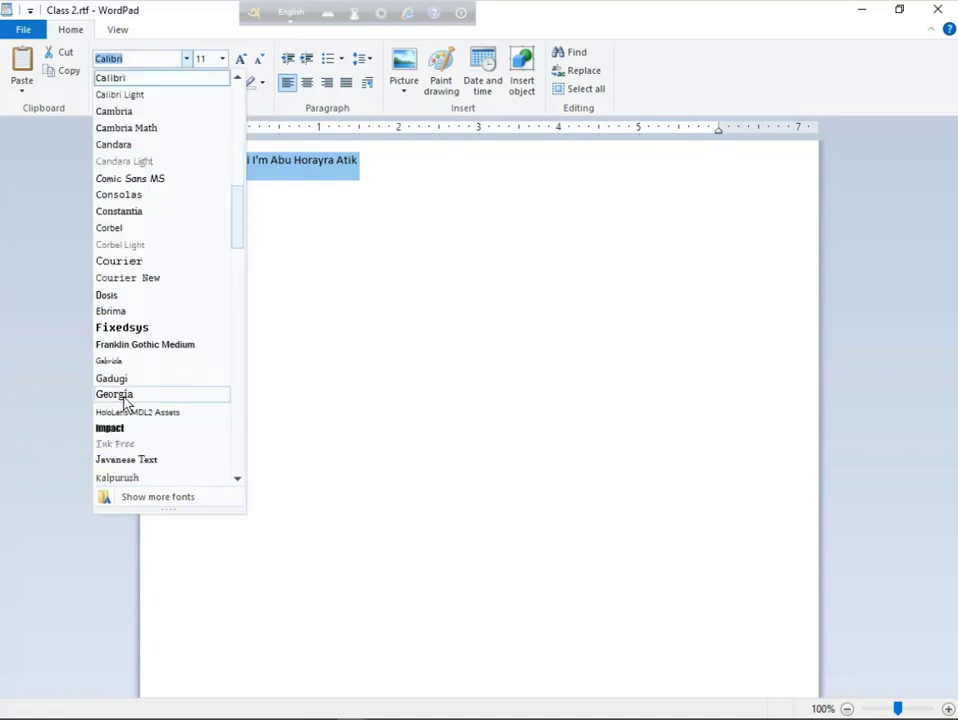
click(122, 328)
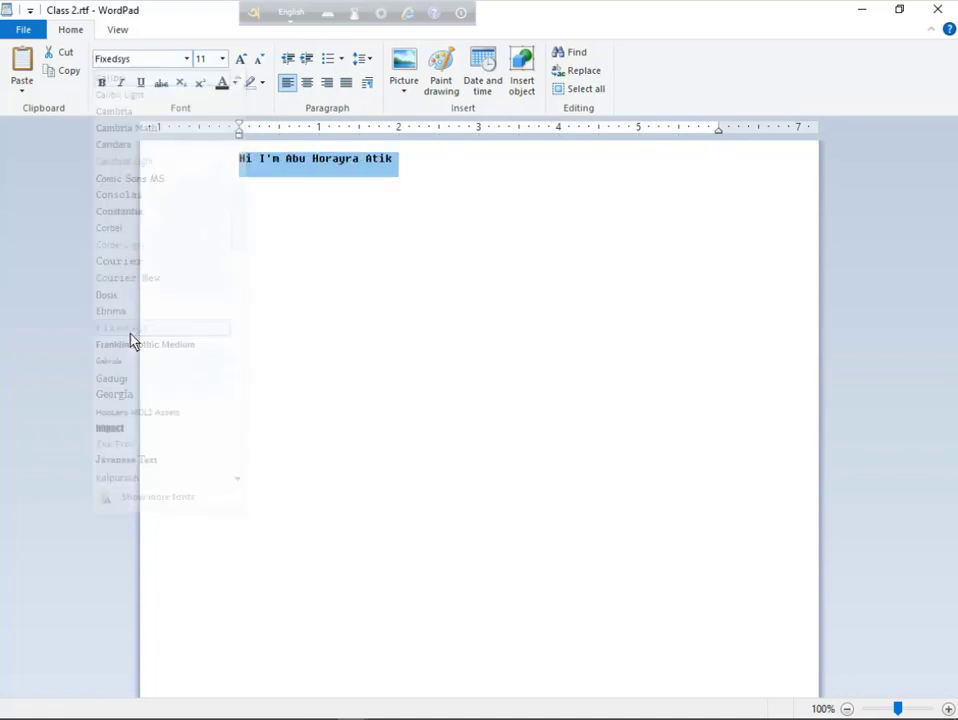
click(188, 59)
click(182, 94)
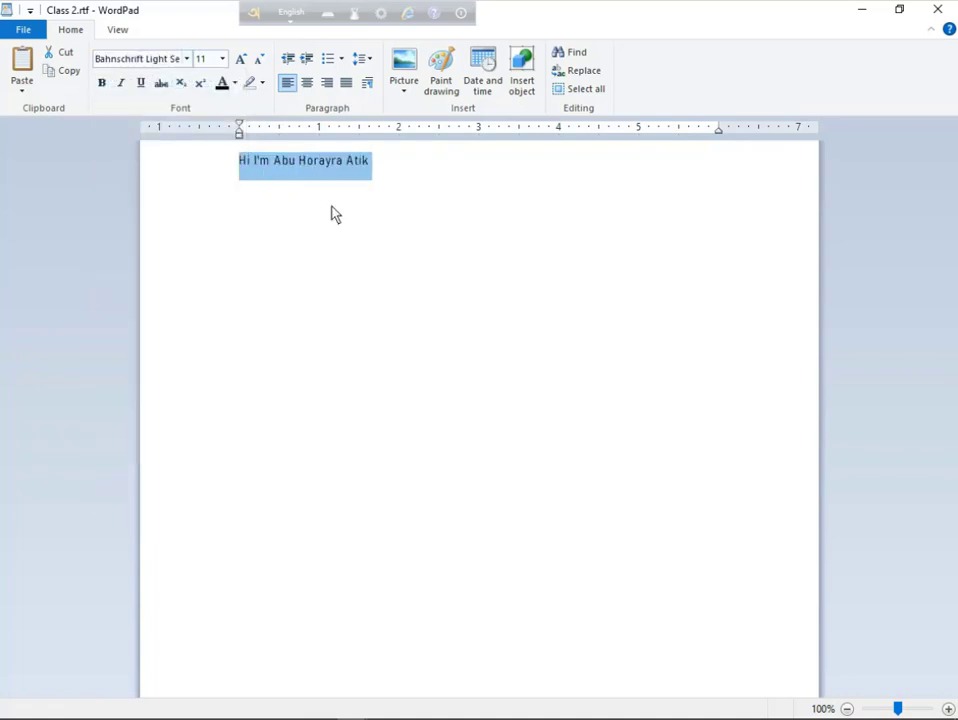
click(188, 59)
click(177, 159)
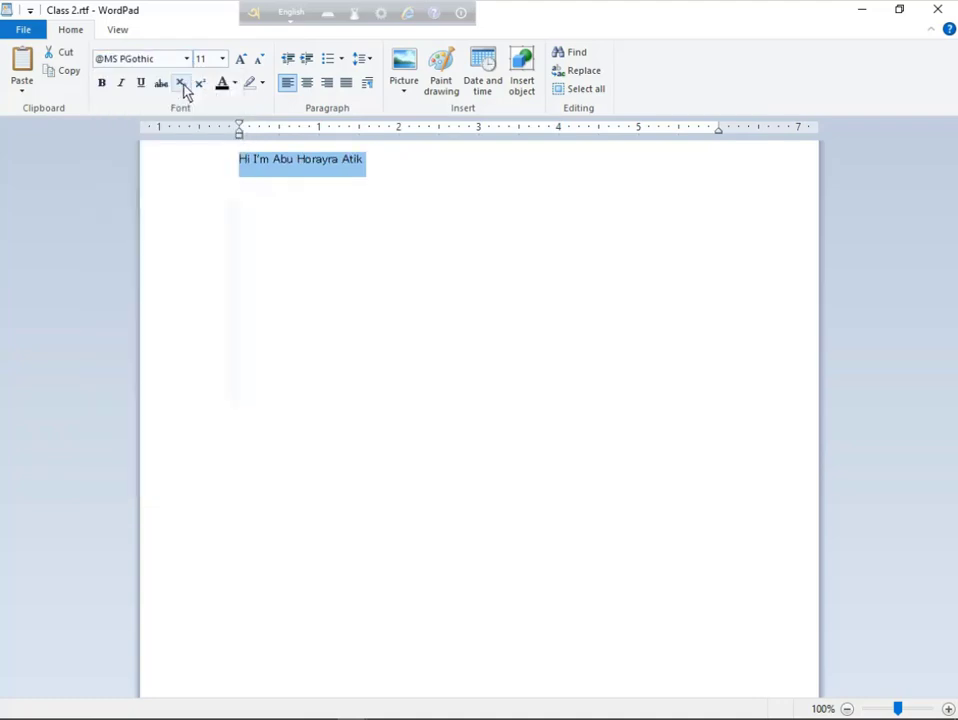
click(187, 59)
scroll(140, 300, up, 10)
click(145, 381)
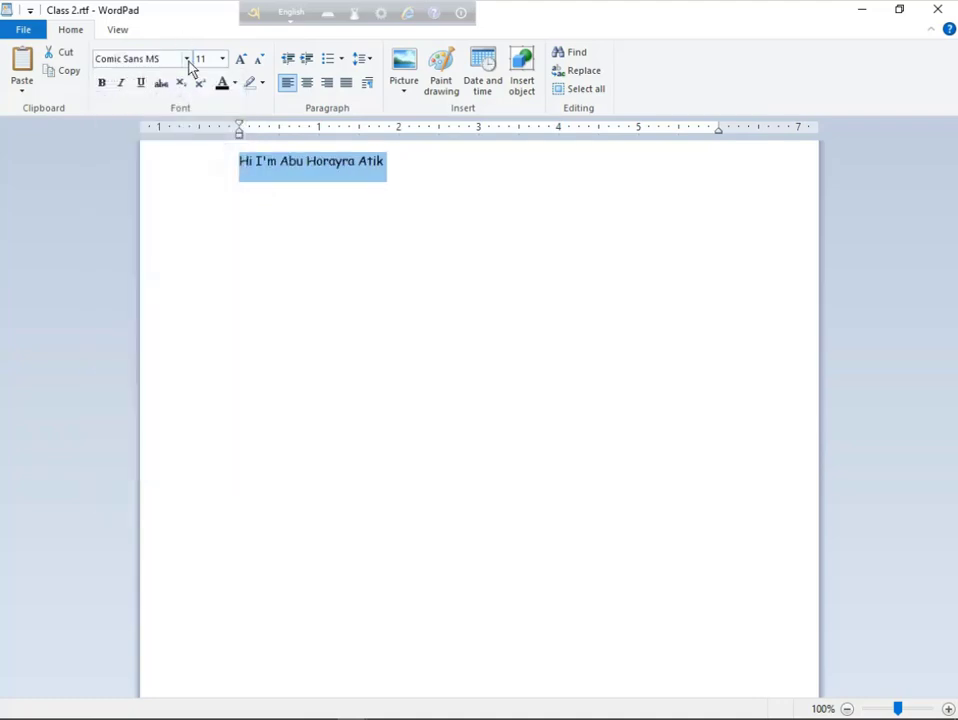
Try Siyam Rupali ANSI and Segoe UI Black on the greeting line and set its font to MS Serif.
click(188, 62)
scroll(141, 377, down, 15)
scroll(139, 377, down, 10)
scroll(141, 368, up, 4)
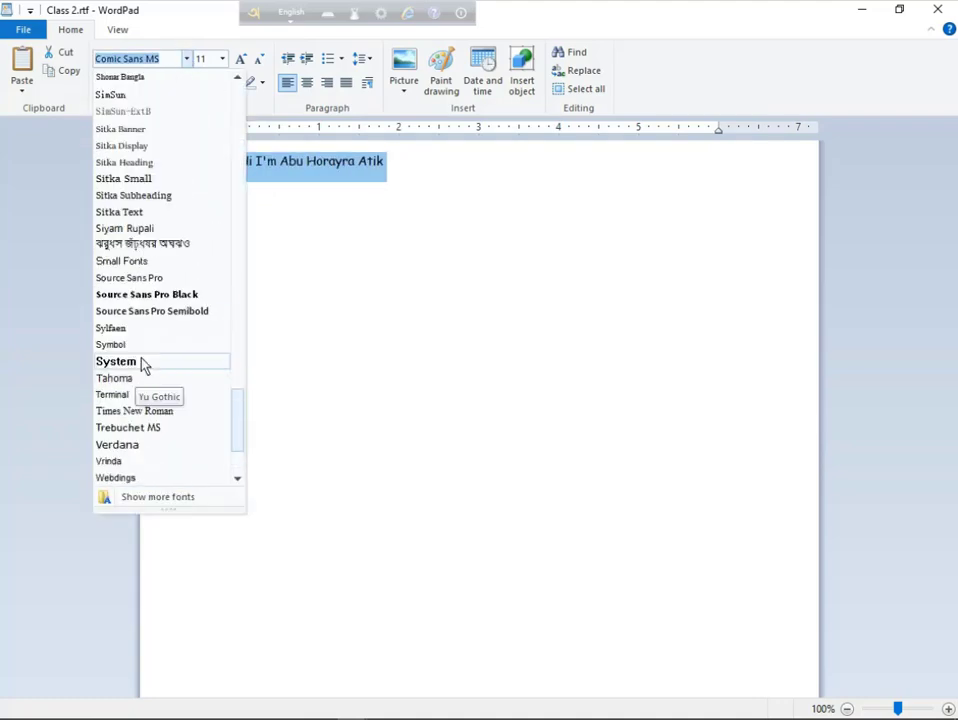
click(148, 245)
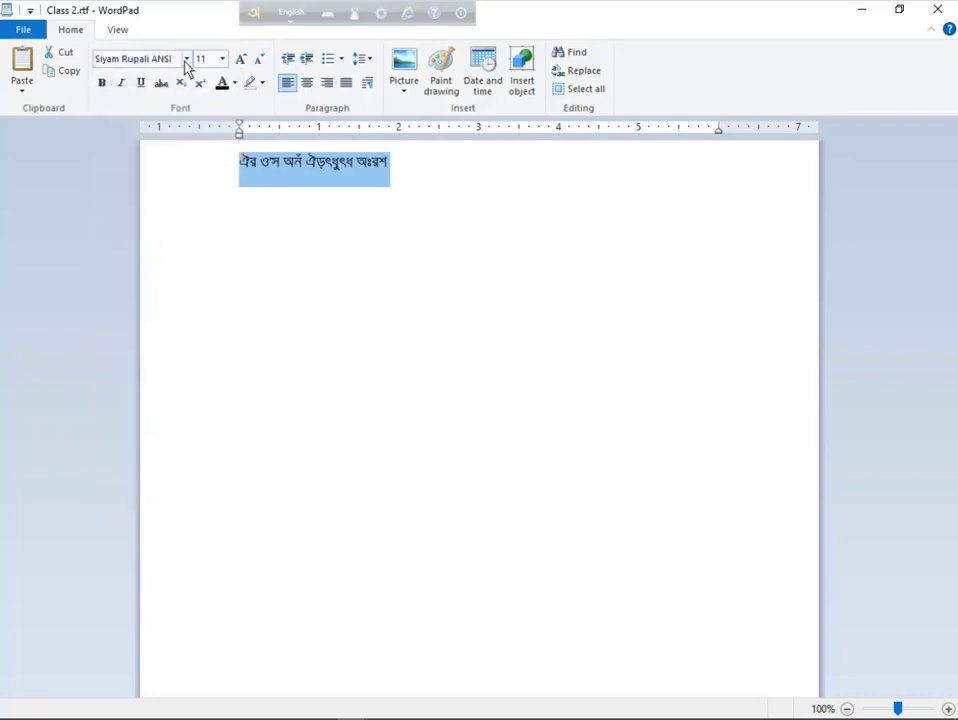
click(186, 62)
click(156, 194)
click(185, 62)
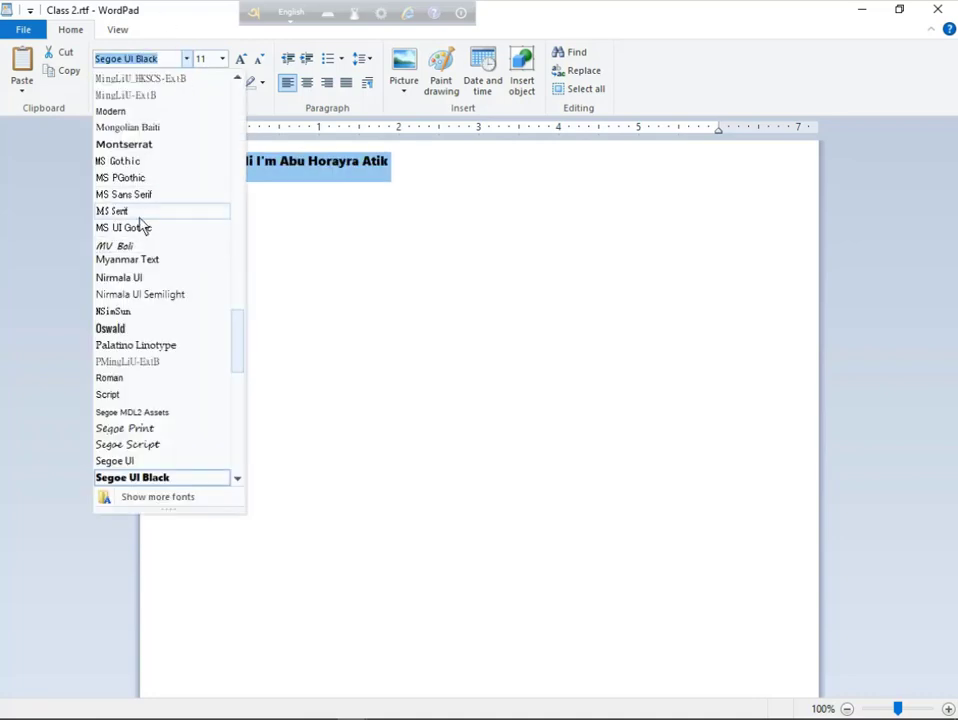
click(140, 212)
Try several preset font sizes on the greeting and enlarge the text stepwise to size 360.
click(222, 59)
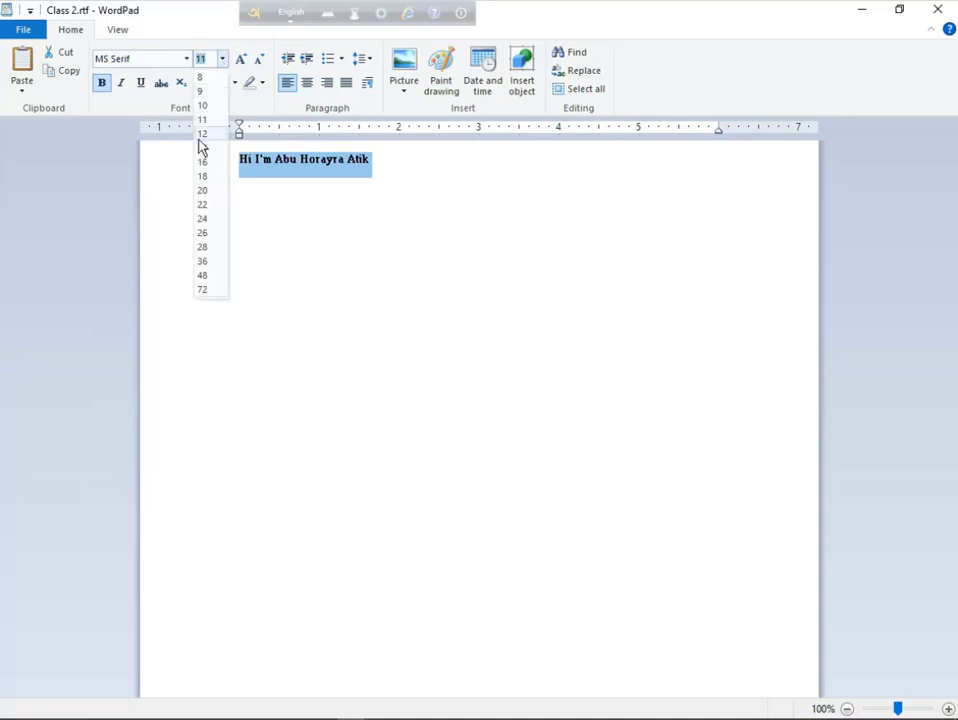
click(212, 291)
click(222, 60)
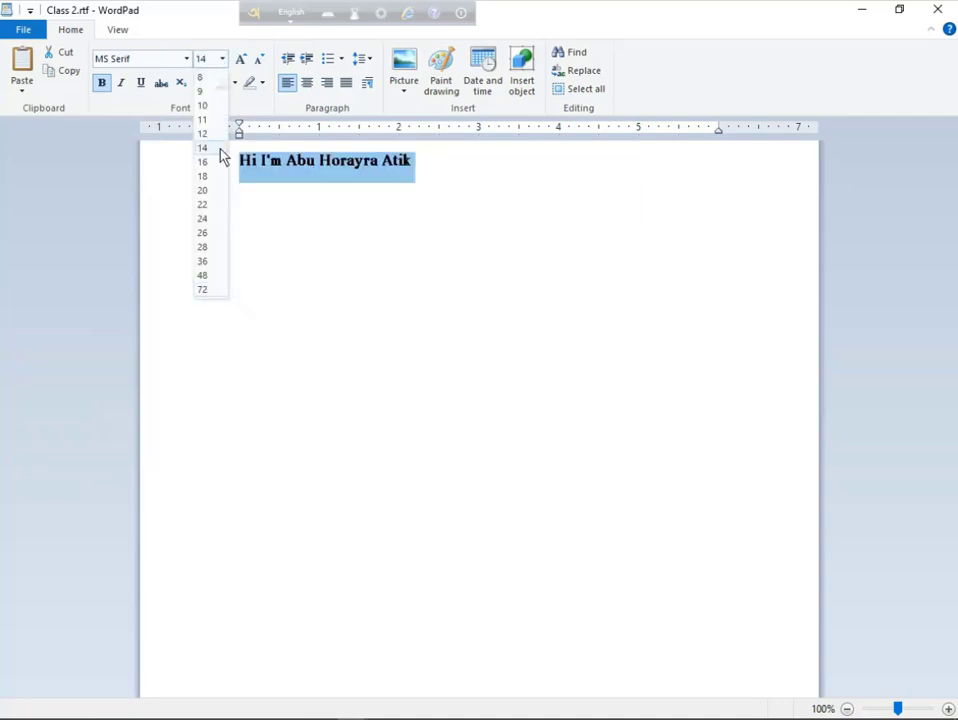
click(212, 79)
click(240, 60)
click(240, 60)
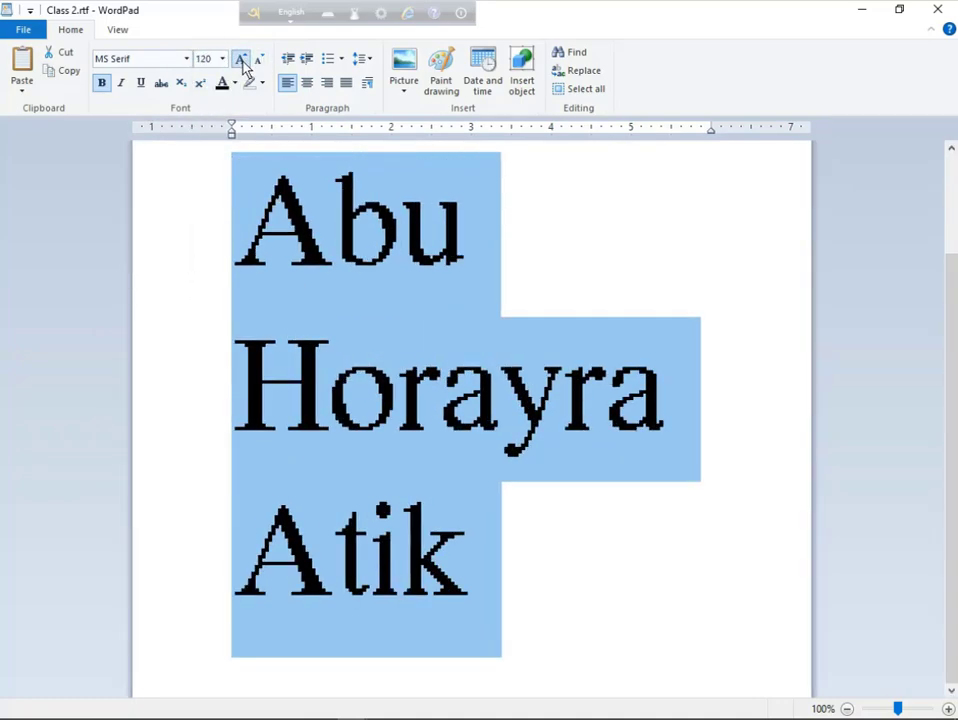
click(240, 60)
click(240, 60)
click(241, 61)
scroll(381, 329, up, 5)
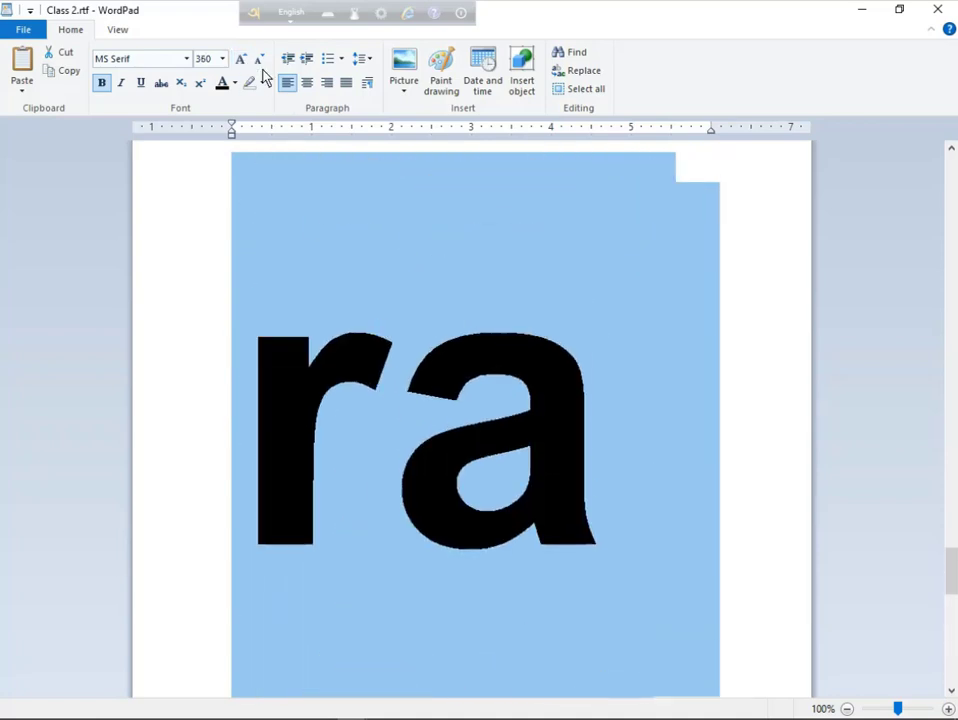
Shrink the greeting's text stepwise down to size 1.
click(260, 61)
click(260, 61)
click(222, 59)
click(212, 290)
click(260, 61)
click(260, 61)
click(260, 62)
click(260, 62)
click(260, 62)
click(260, 62)
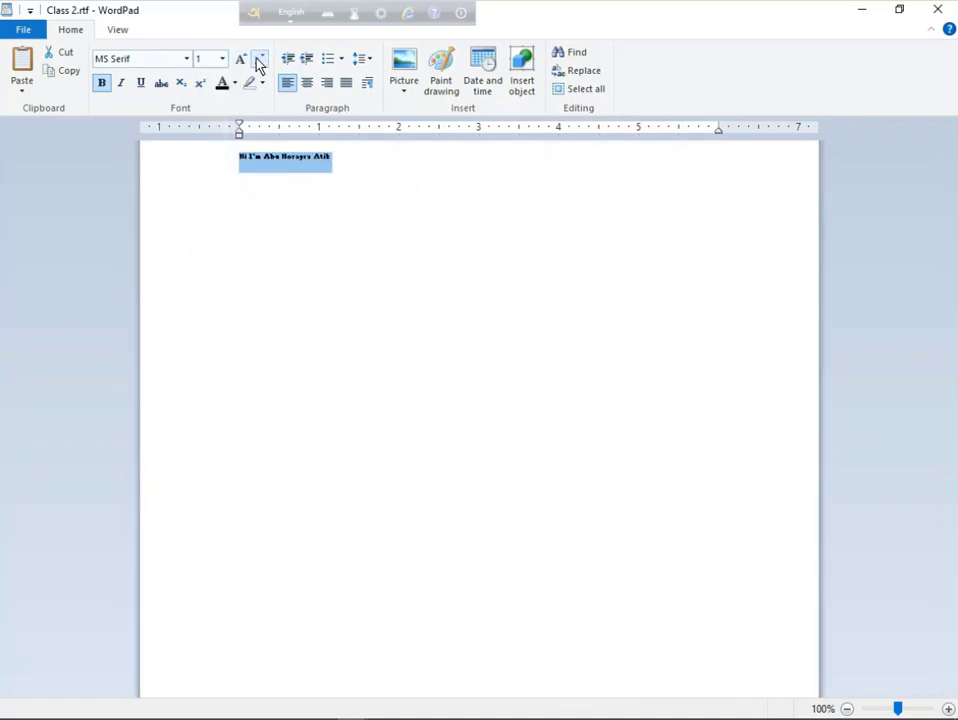
Set the greeting's font size to 24 and deselect the text.
click(222, 59)
click(212, 163)
key(ctrl+shift+period)
key(ctrl+shift+period)
key(ctrl+shift+period)
key(ctrl+shift+period)
click(263, 171)
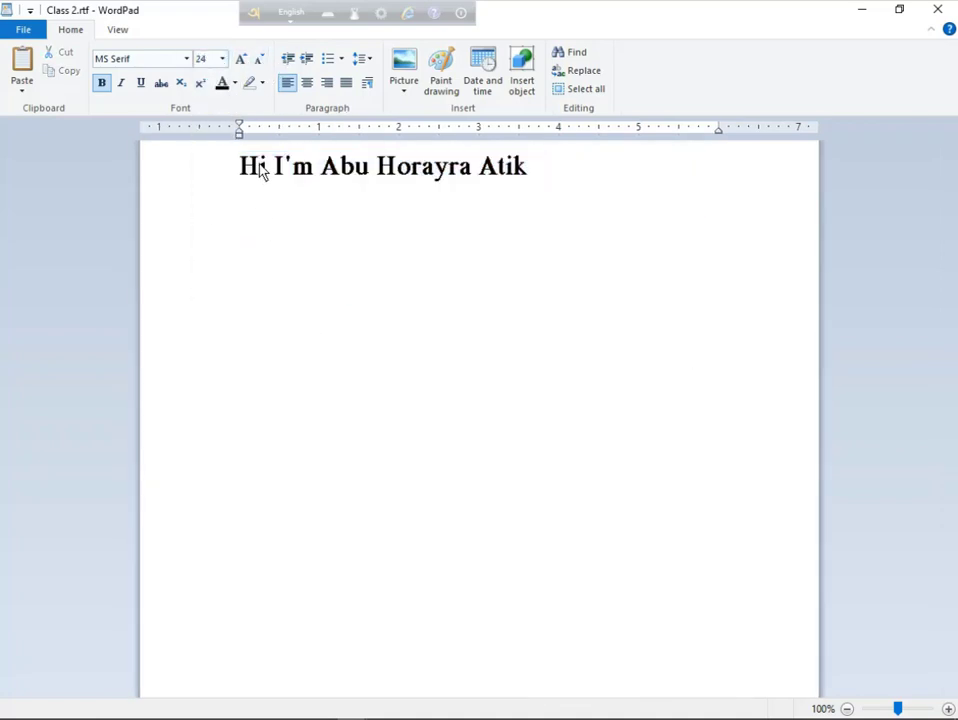
Enlarge only the initial letter H of the greeting to size 100.
drag(263, 171, 240, 168)
click(240, 58)
click(240, 58)
click(240, 58)
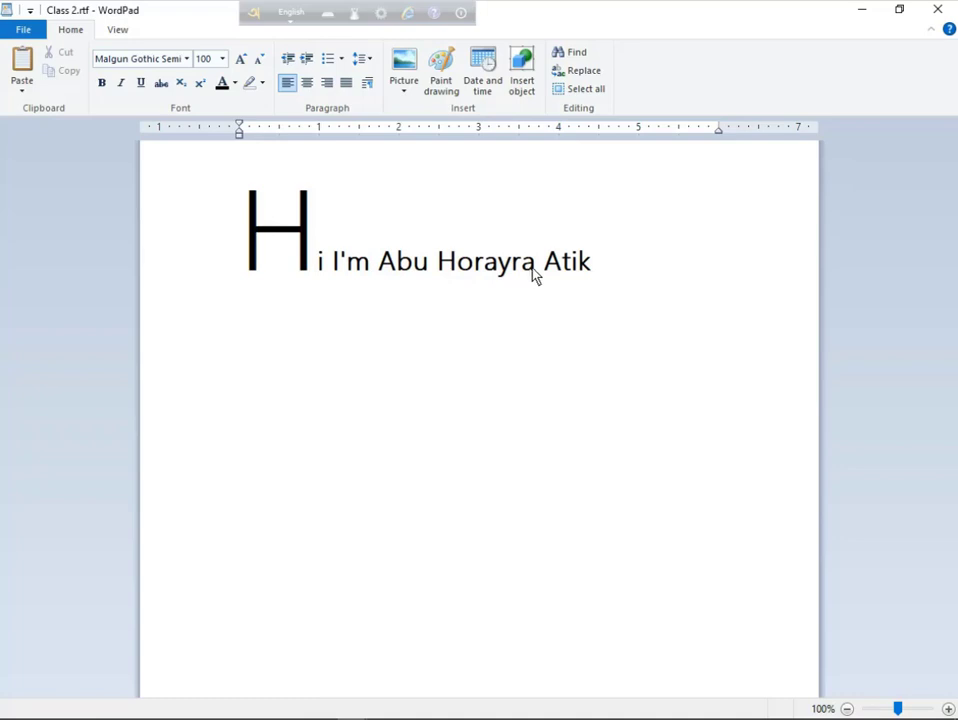
Make the middle name in the greeting italic and underlined.
drag(537, 271, 433, 261)
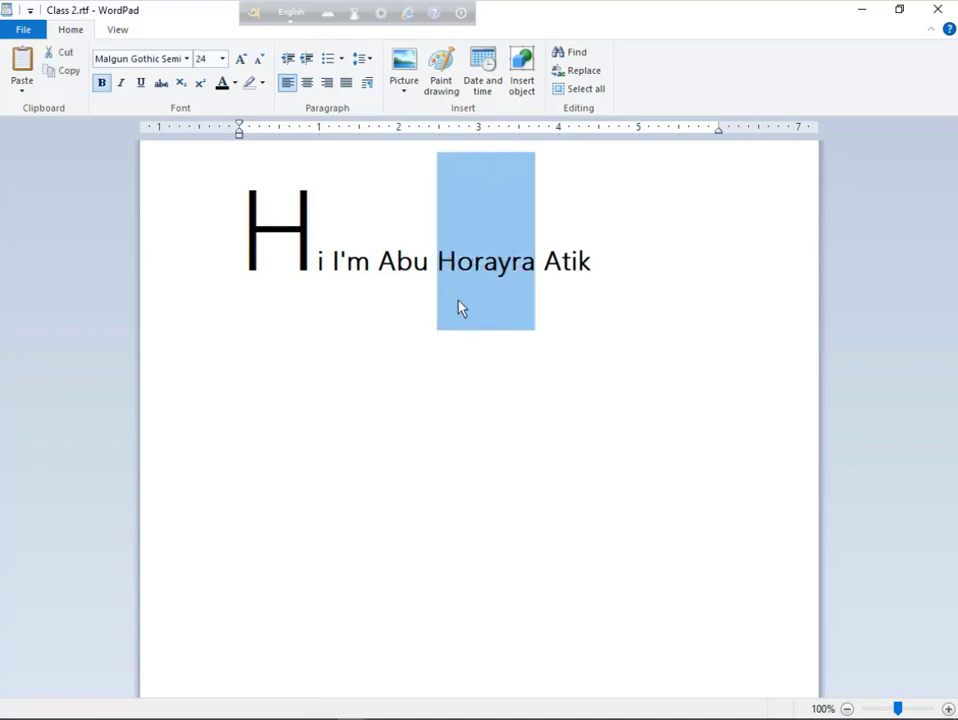
click(121, 84)
click(349, 398)
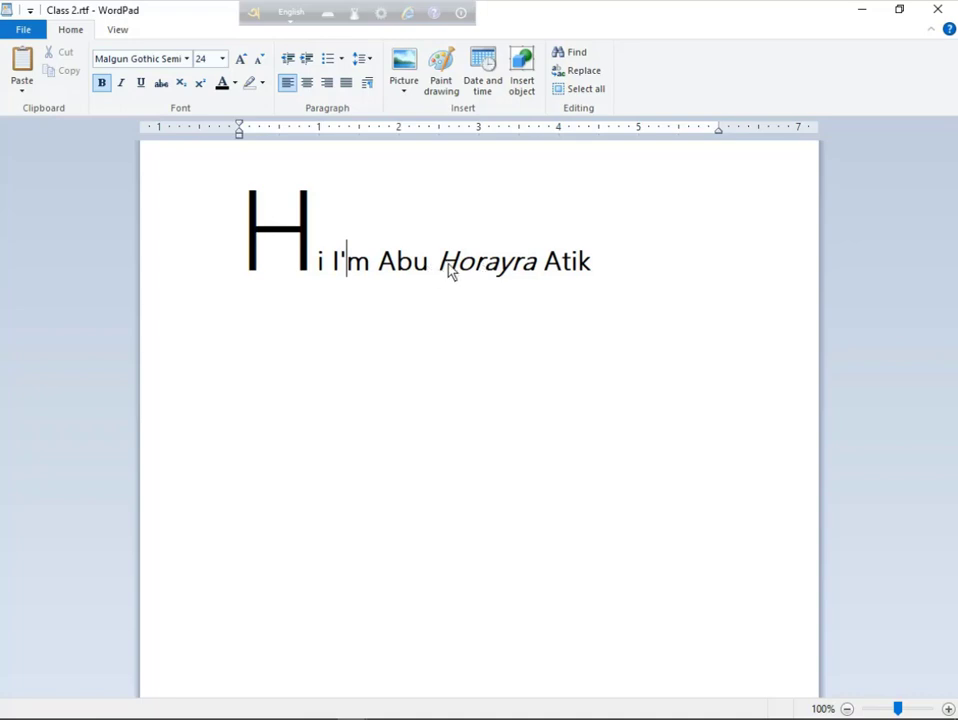
double_click(488, 275)
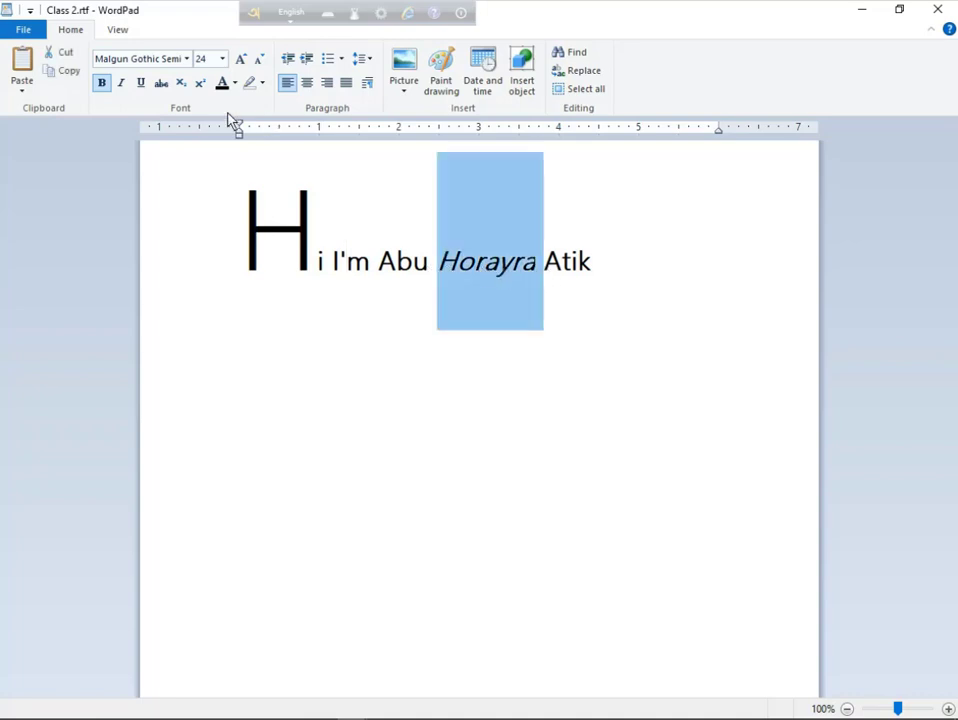
click(141, 83)
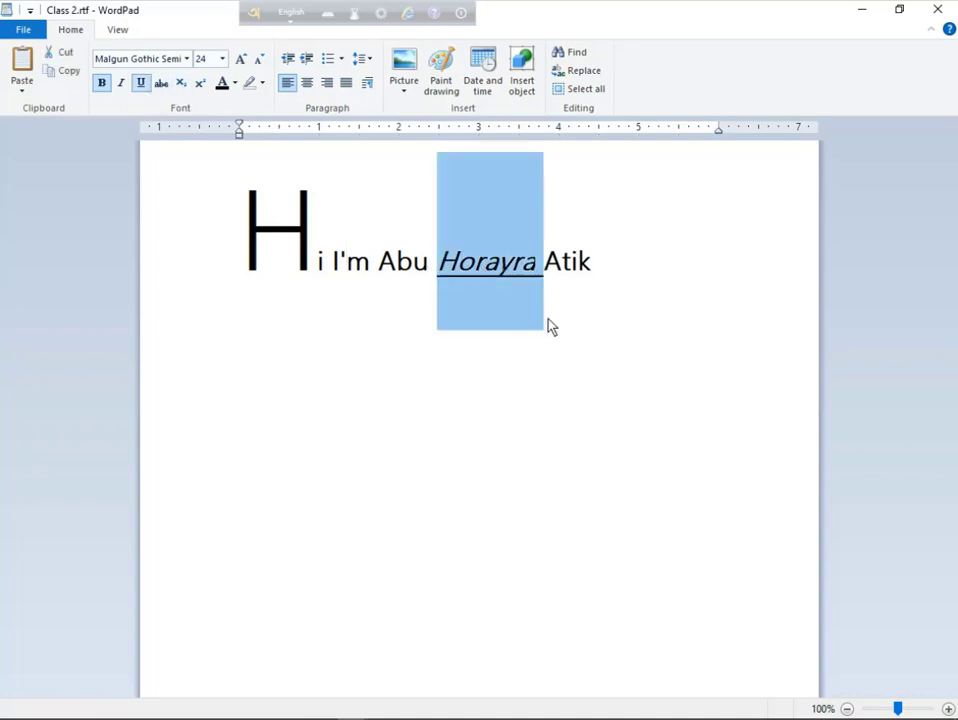
click(605, 327)
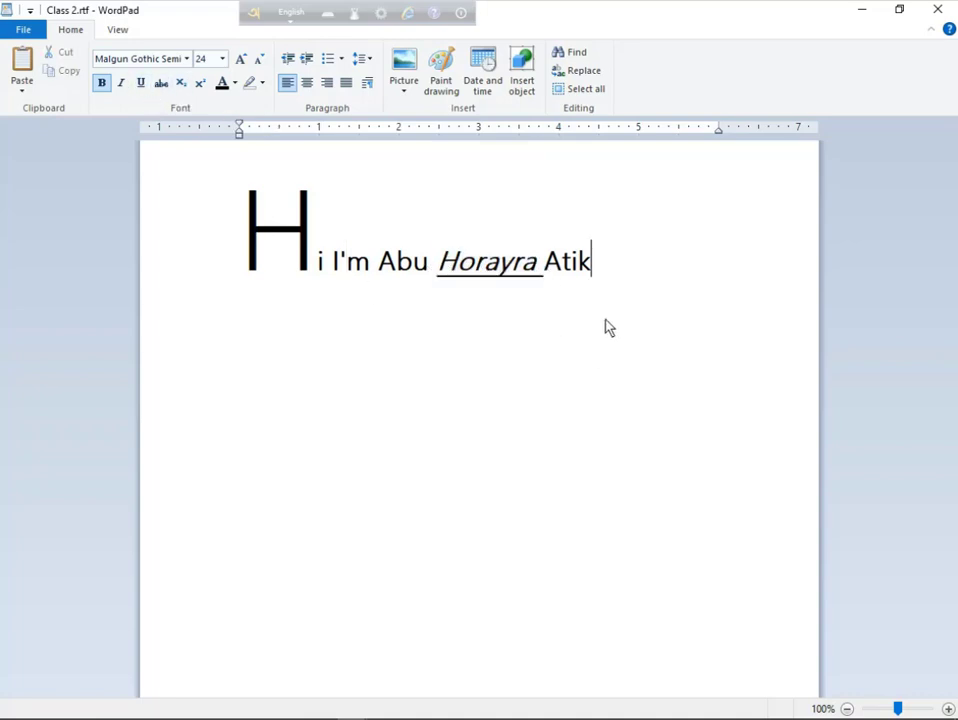
Add a new line below the greeting containing the middle name with a doubled final a.
click(200, 204)
click(539, 312)
key(Return)
text(hd)
key(BackSpace)
text(orayra)
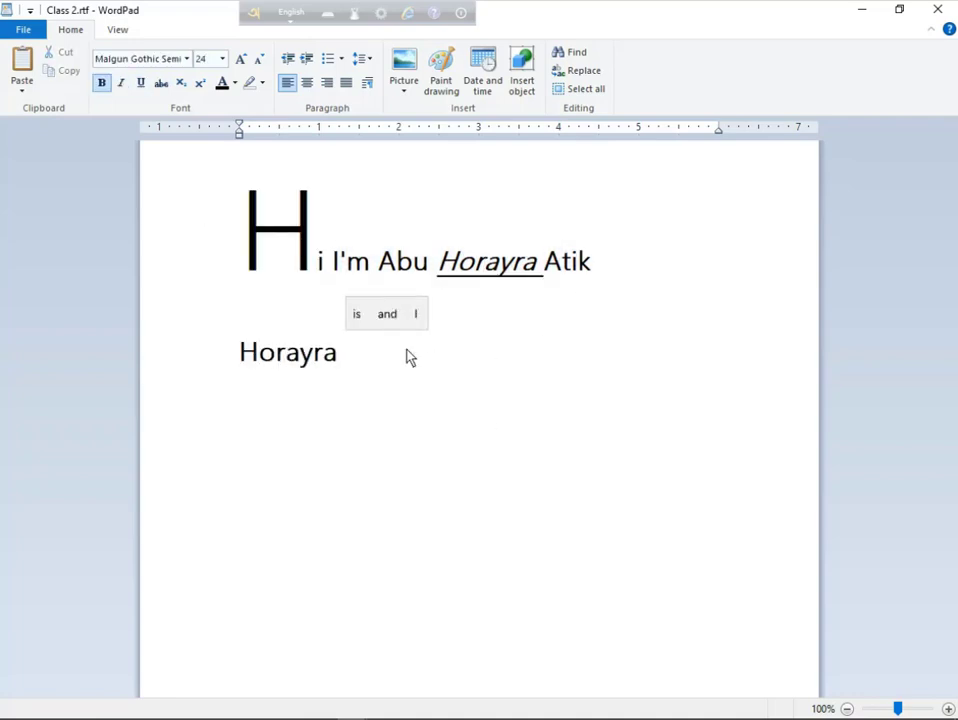
key(BackSpace)
text(a)
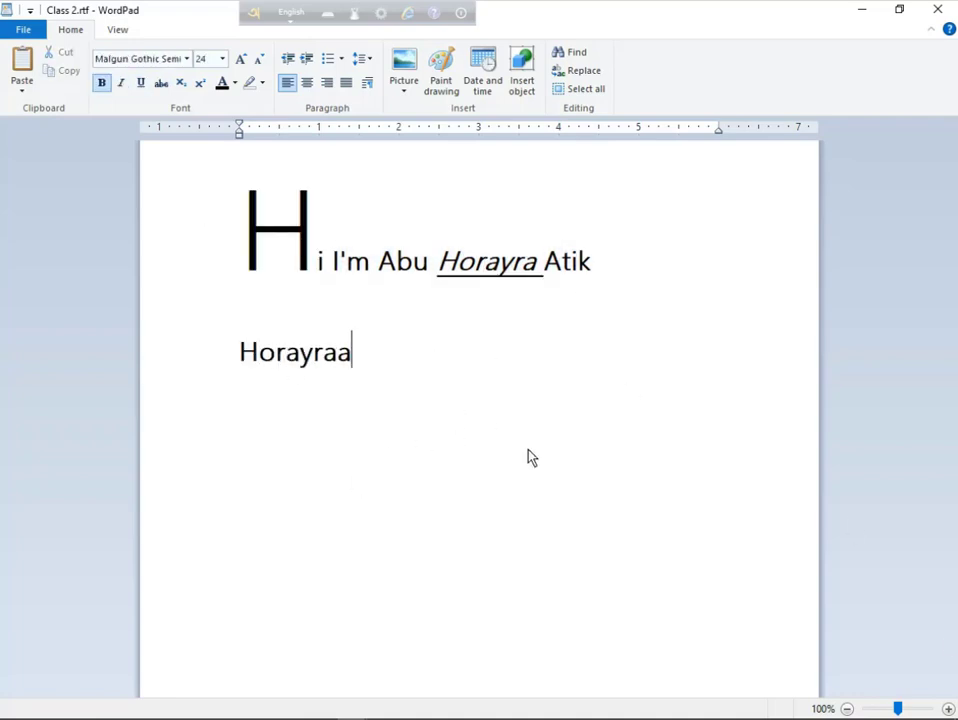
Apply strikethrough to the name on the second line.
click(233, 352)
click(161, 83)
key(Right)
double_click(274, 347)
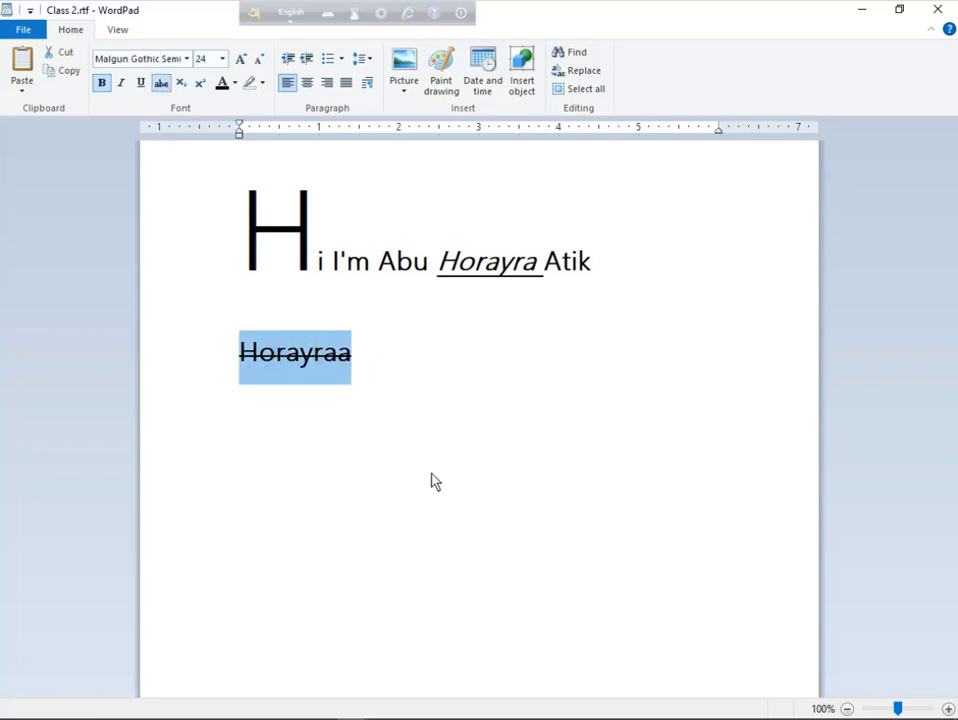
Add a line below the struck-through name with a normal capital A followed by a subscript capital A.
click(367, 427)
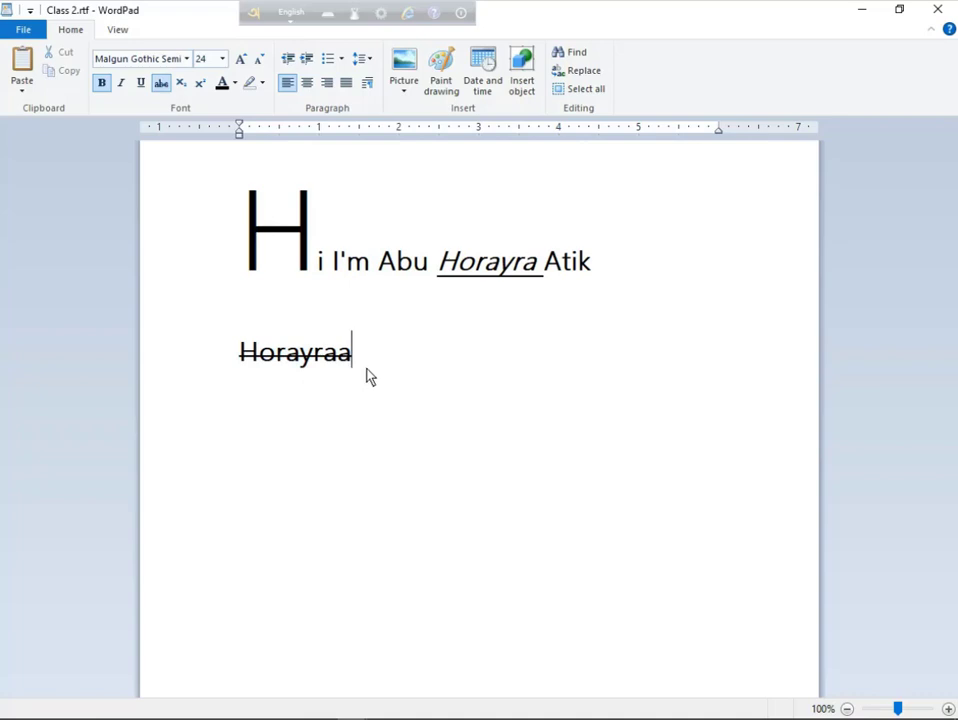
key(Return)
key(Return)
text(A)
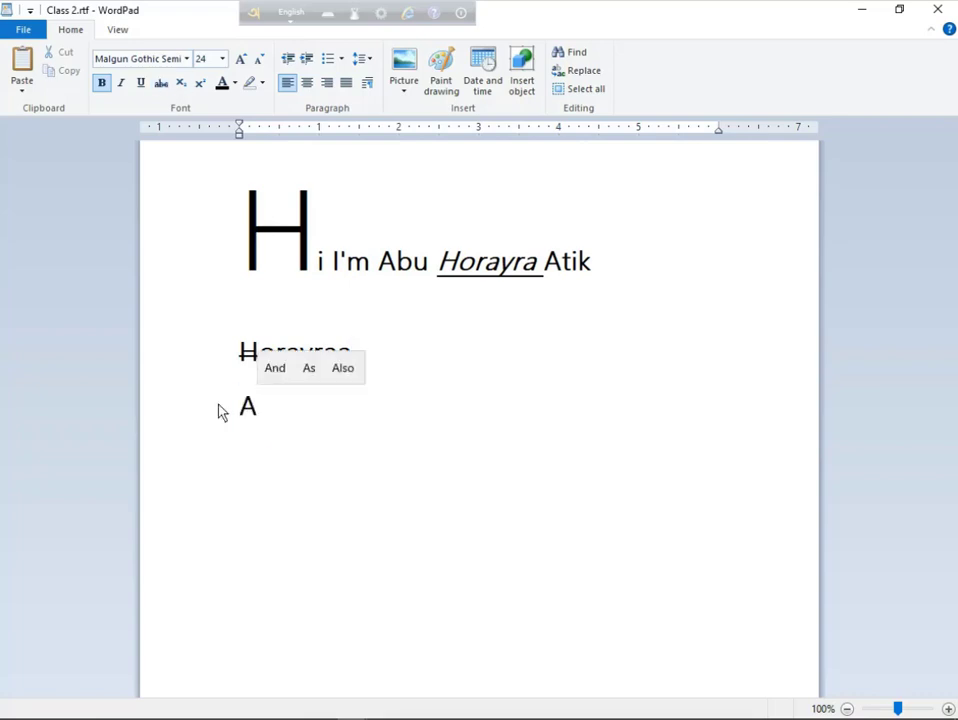
click(181, 83)
text(a)
key(BackSpace)
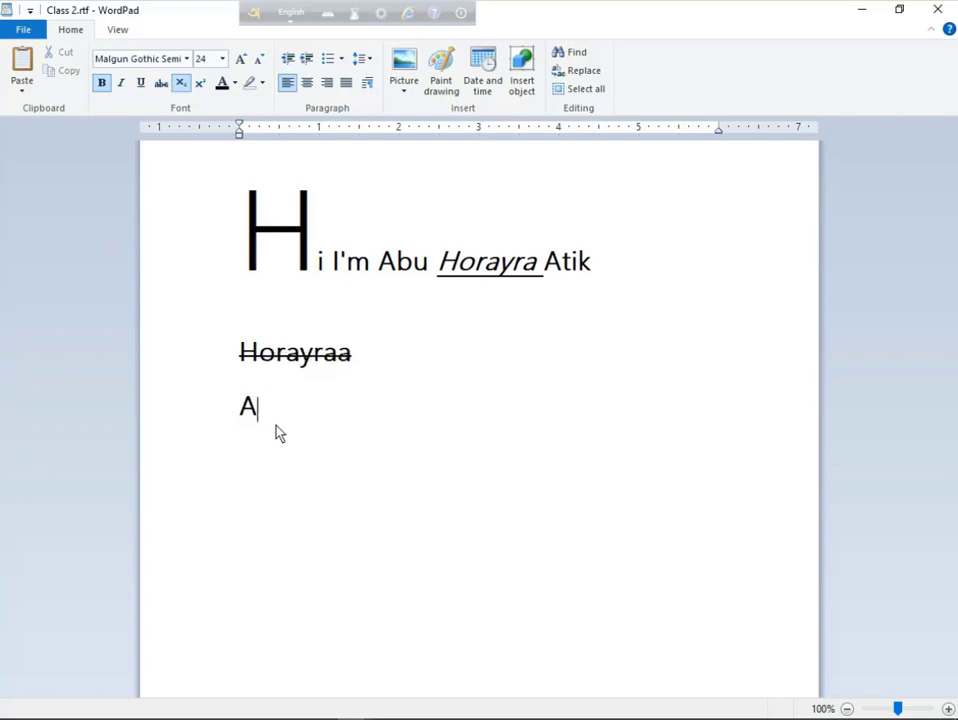
text(A)
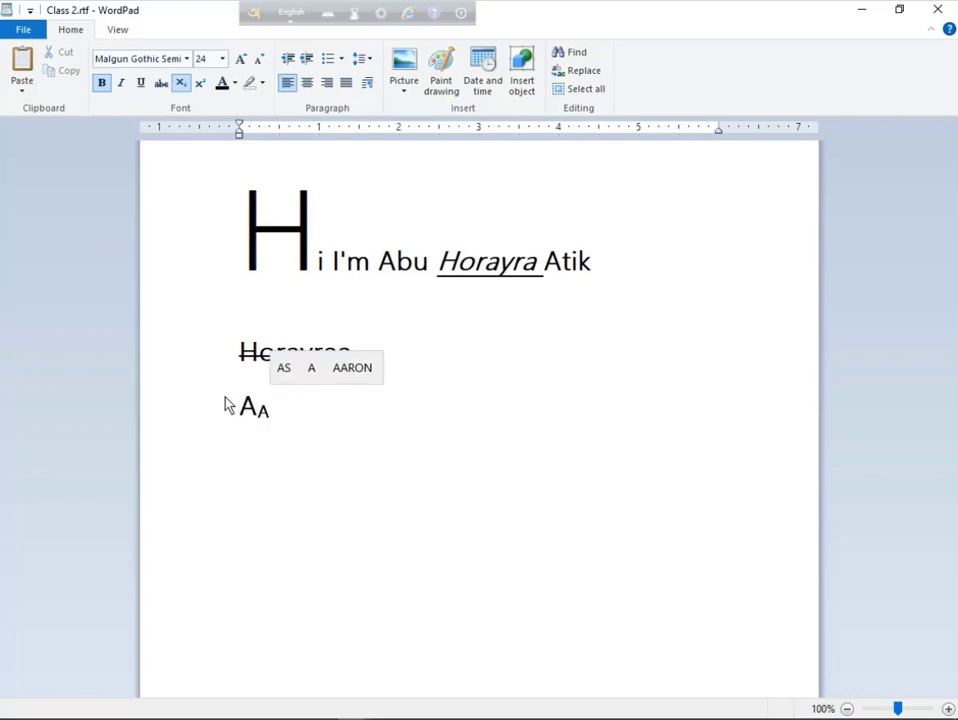
drag(229, 405, 312, 453)
click(318, 457)
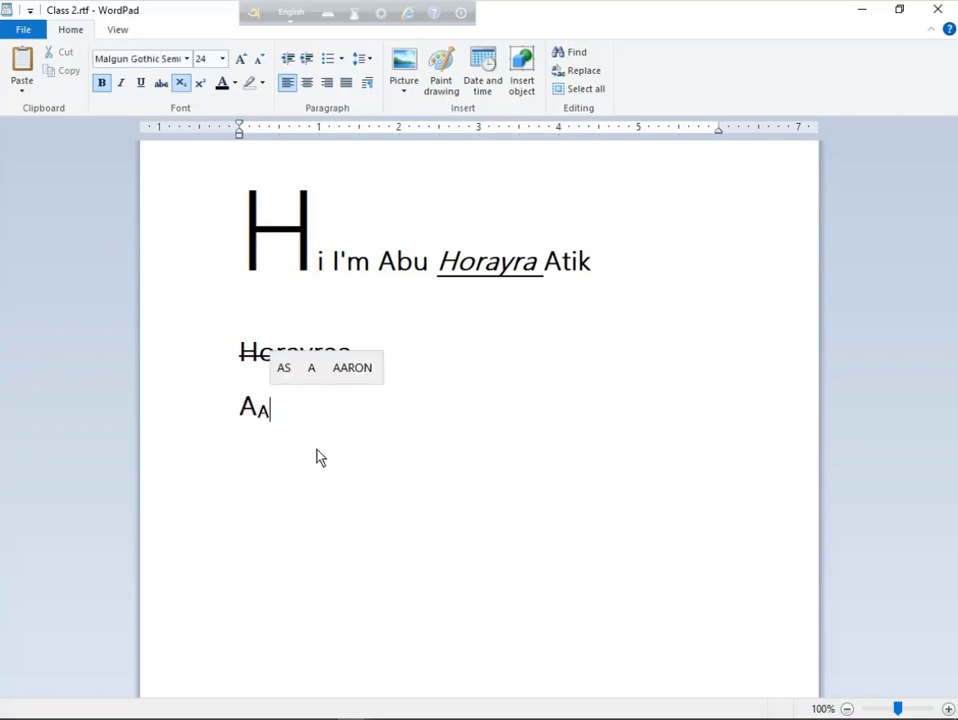
Extend the line of A's to eleven letters, alternating between normal and subscript capital A.
click(180, 83)
text(A)
key(Caps_Lock)
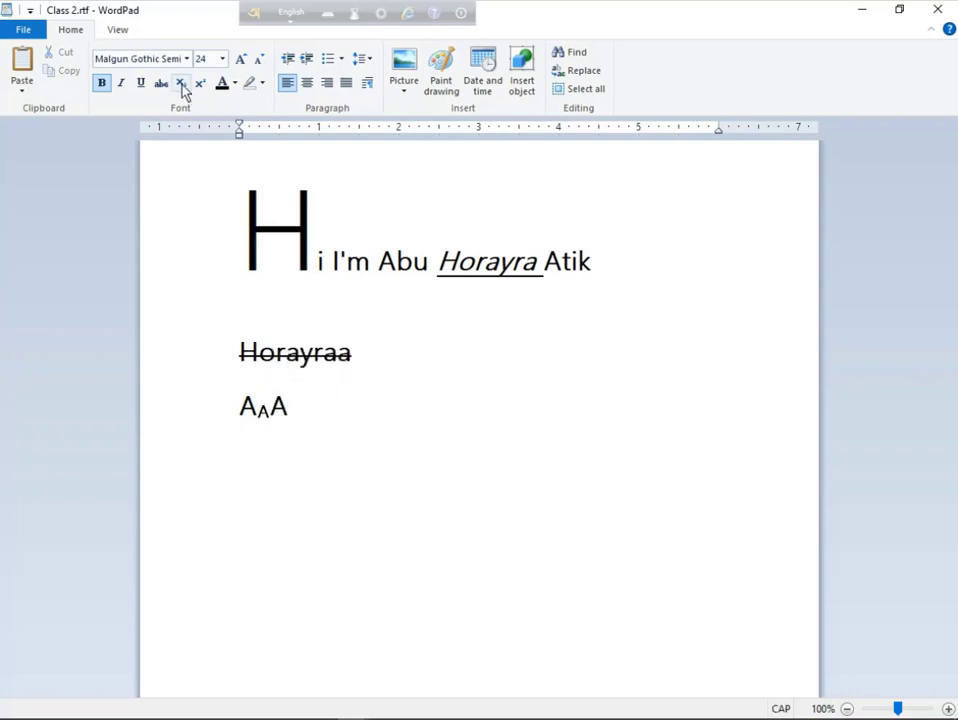
text(AAAAAAAA)
drag(414, 410, 226, 441)
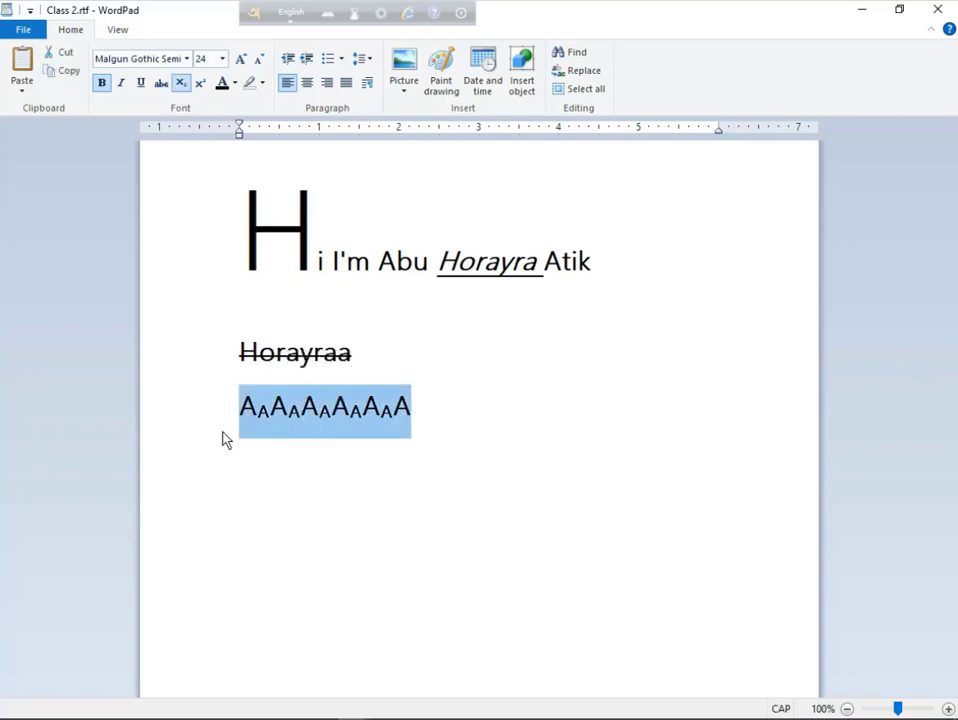
click(422, 415)
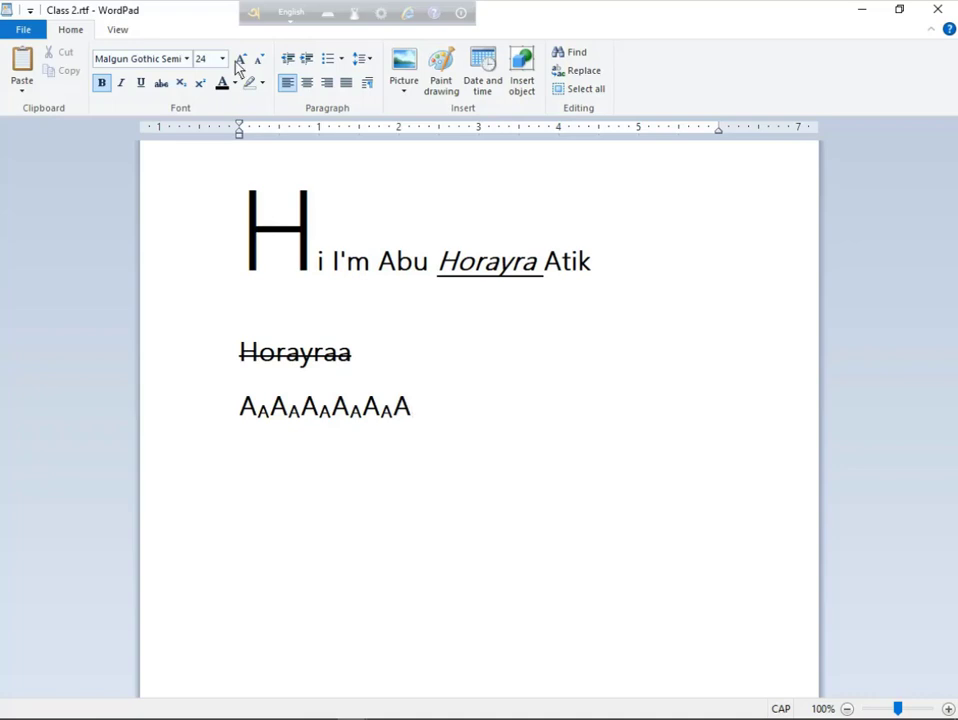
Begin a formula on a new line with a²+b², setting each 2 as superscript.
key(Return)
text(a)
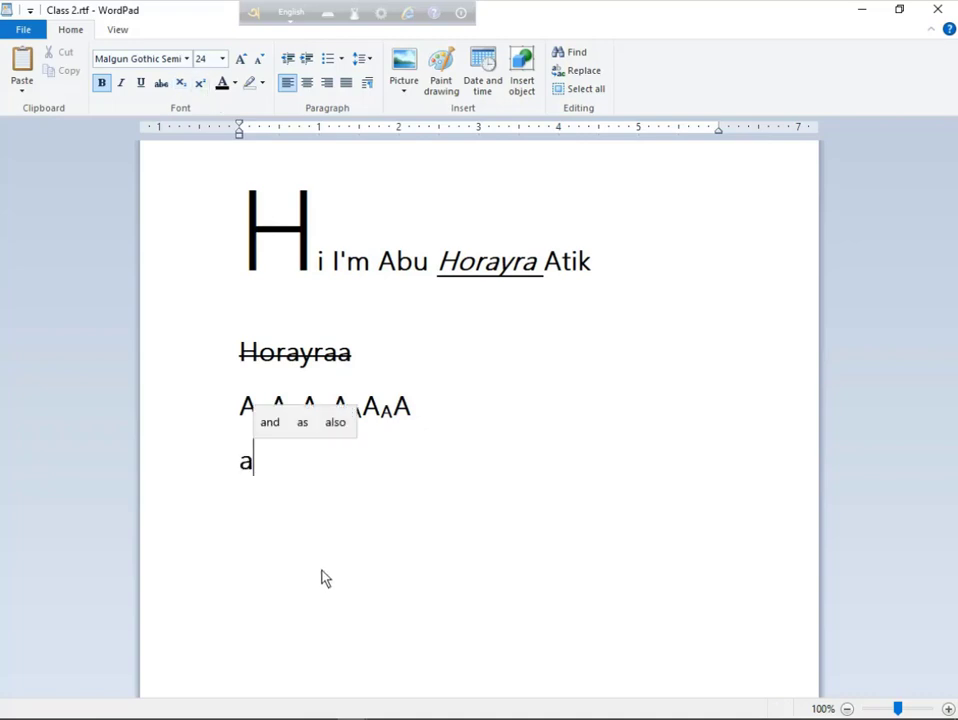
text(2)
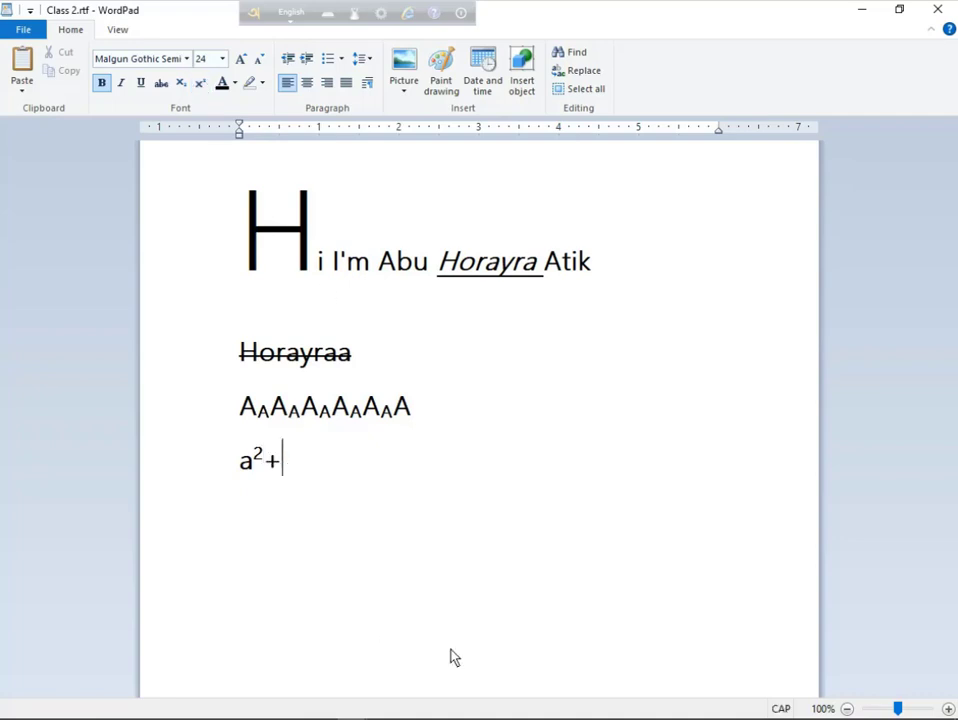
text(+B)
key(BackSpace)
key(Caps_Lock)
text(b)
click(200, 83)
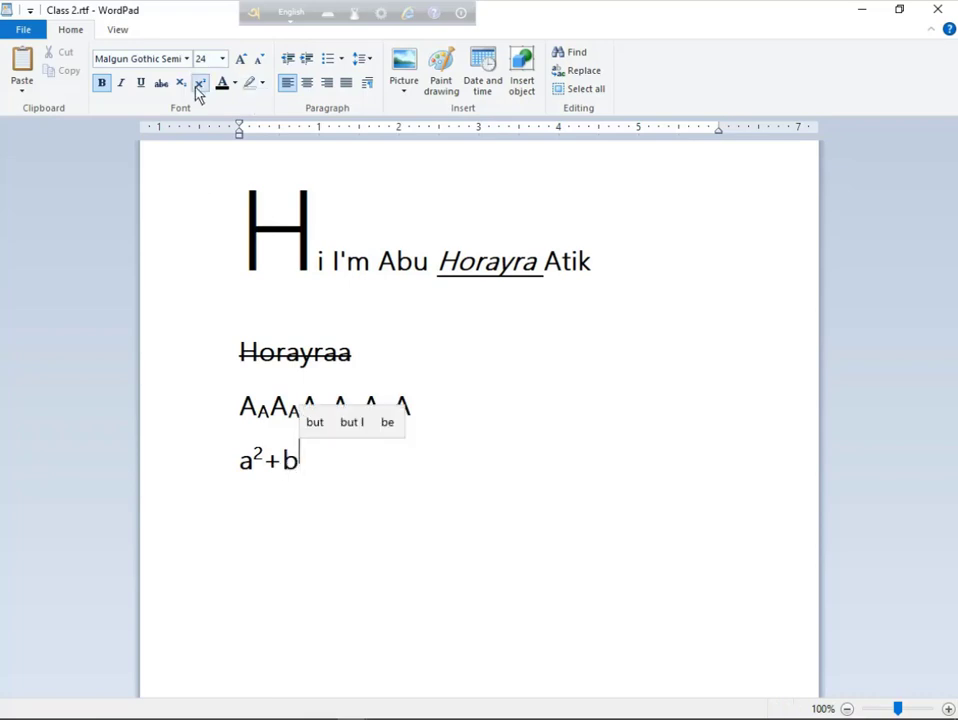
text(2)
click(202, 85)
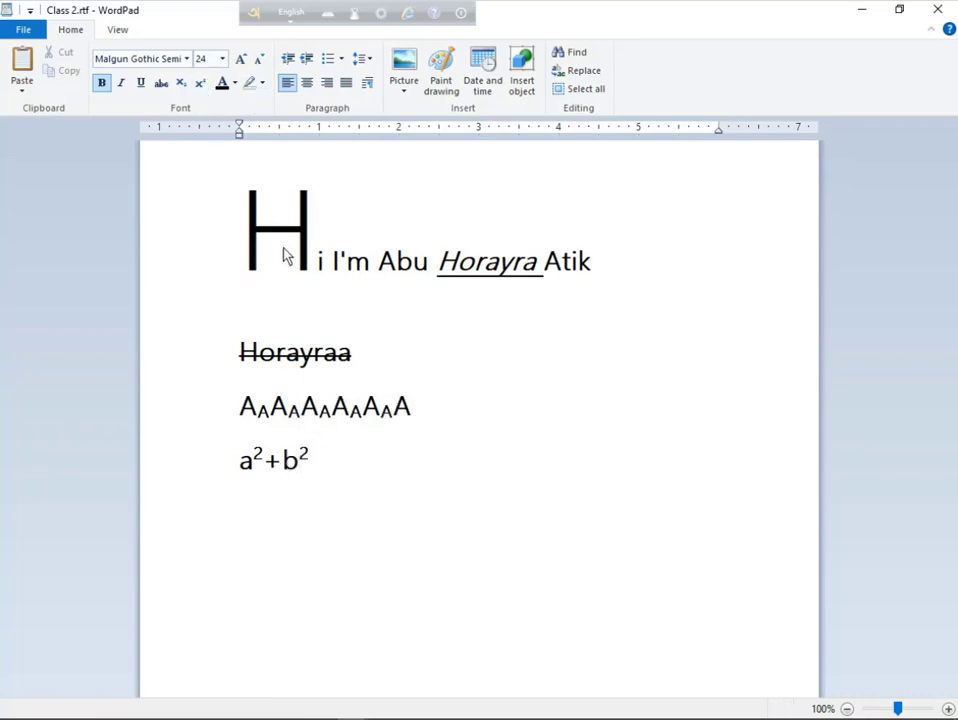
Complete the formula with =a²+2ab+b², setting only the exponents as superscript.
text(=a)
click(200, 83)
text(2)
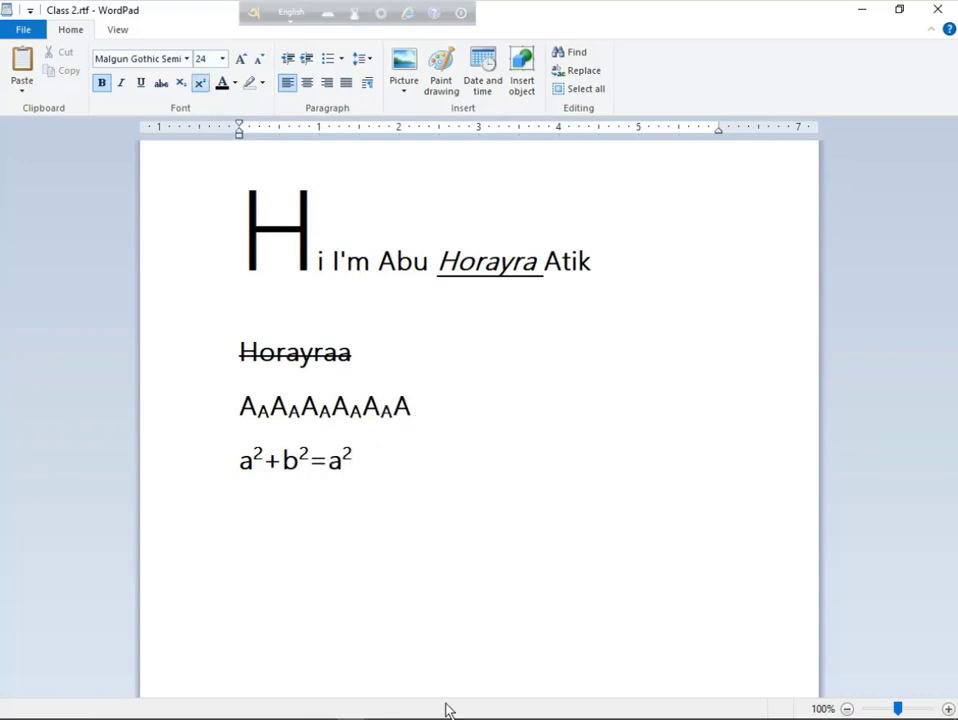
click(200, 83)
text(+2ab)
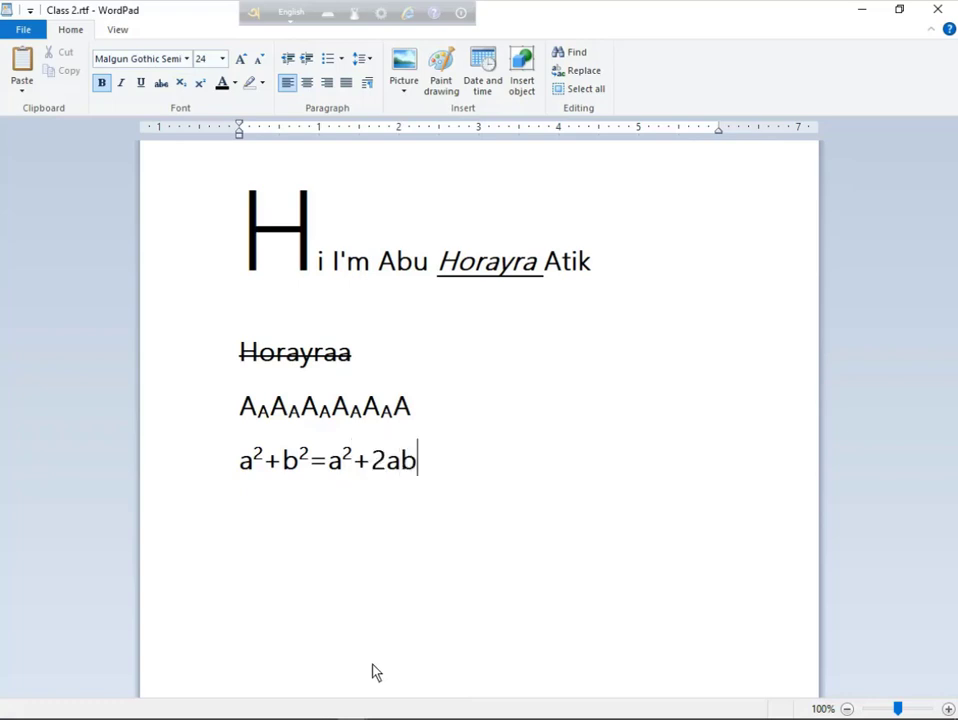
text(+b2)
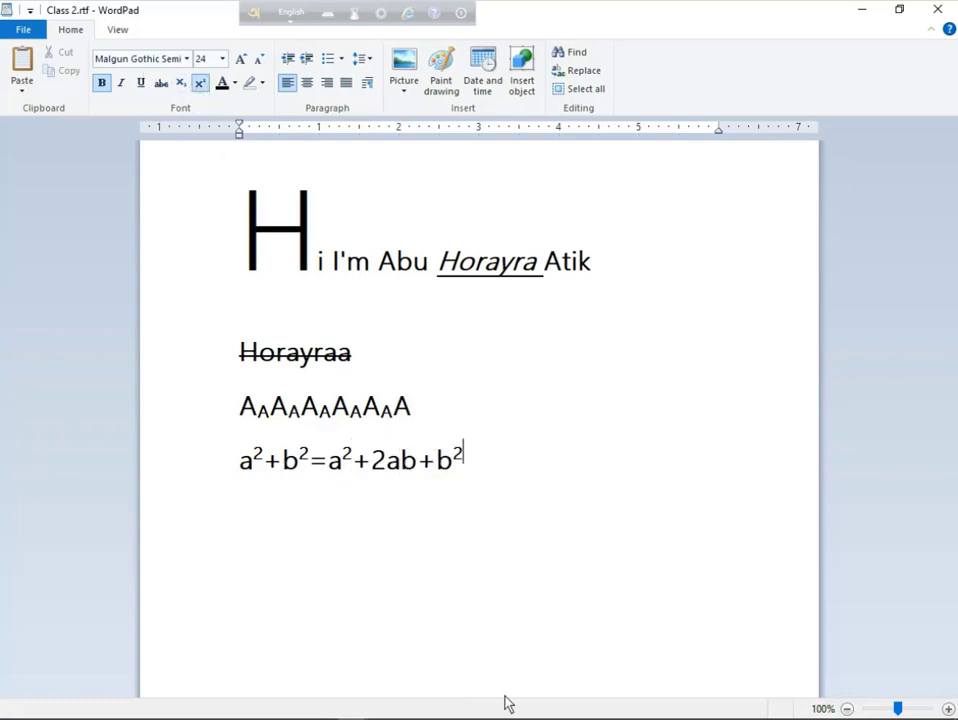
key(Return)
Change the text color of the large initial H in the greeting to red.
click(235, 84)
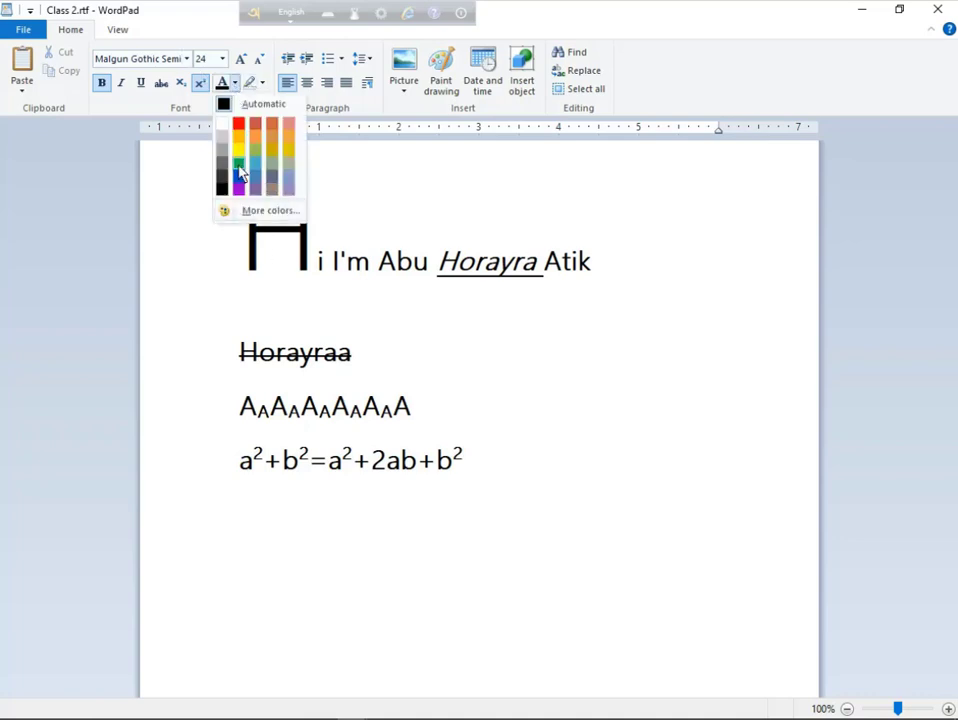
click(455, 452)
click(308, 231)
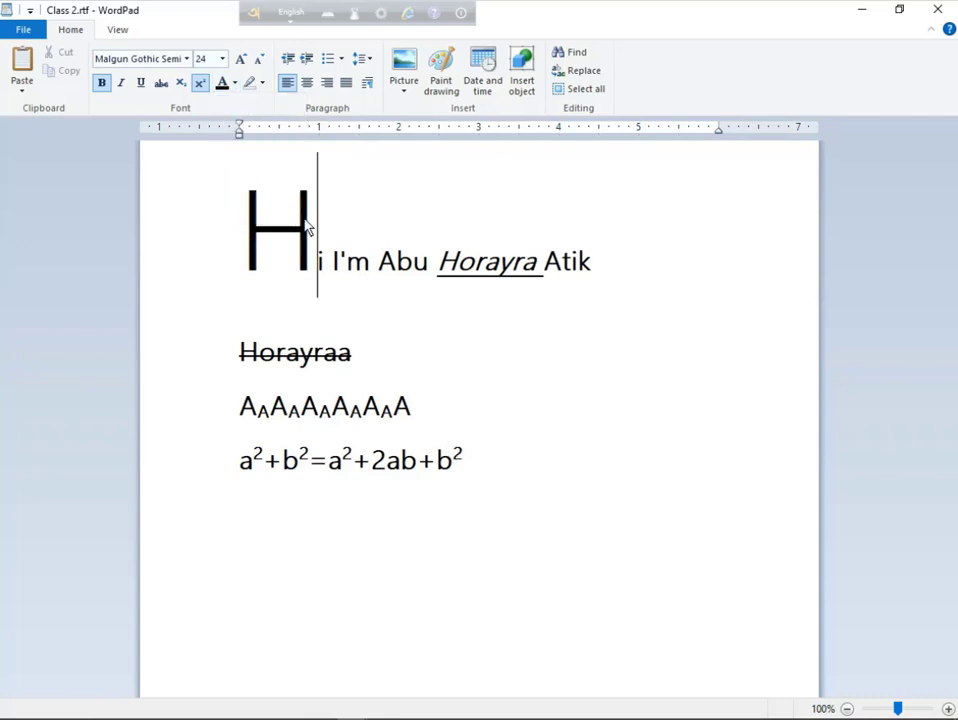
drag(308, 231, 242, 177)
click(236, 86)
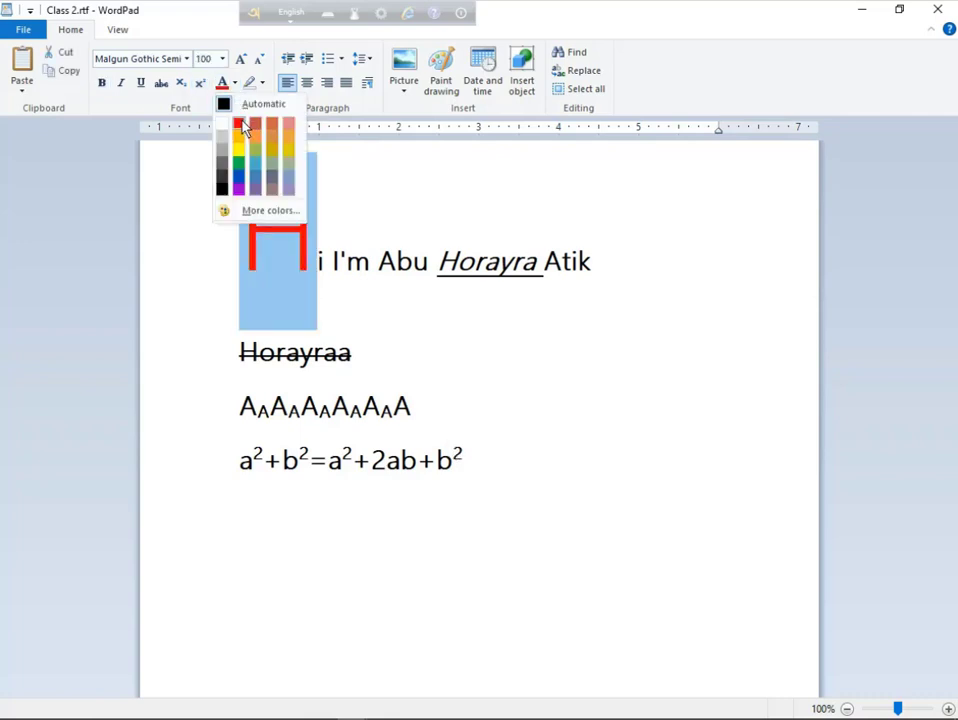
click(242, 122)
click(340, 190)
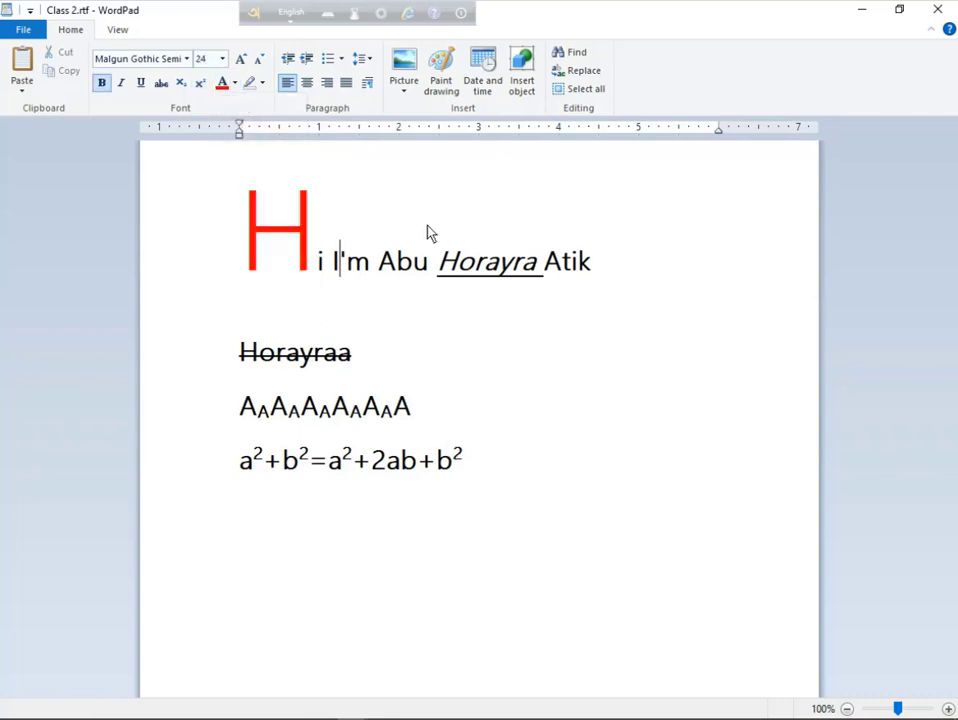
Change the text color of the italic middle name in the greeting to light purple.
double_click(519, 282)
click(234, 84)
click(292, 158)
click(539, 462)
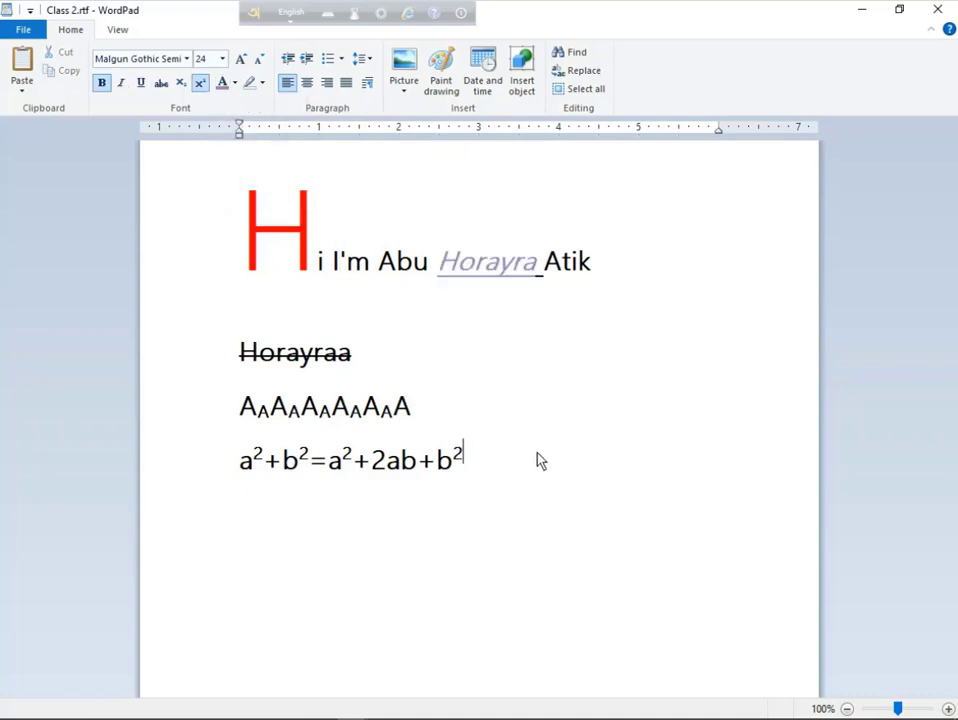
Give the struck-through name on the second line a custom green text color.
drag(324, 358, 309, 362)
double_click(301, 364)
click(234, 86)
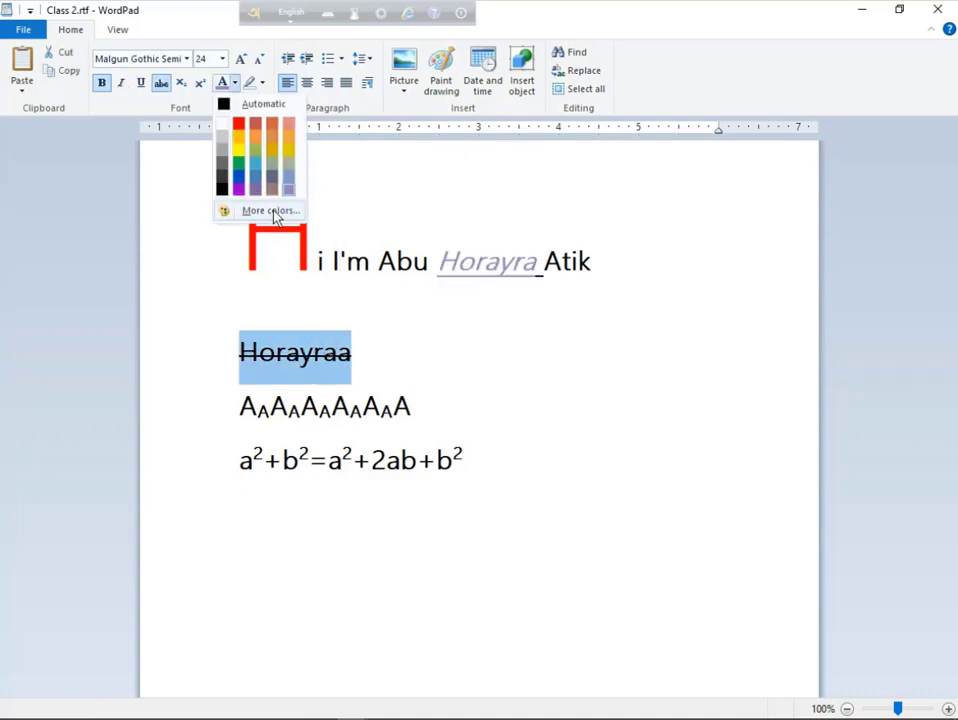
click(272, 212)
click(505, 462)
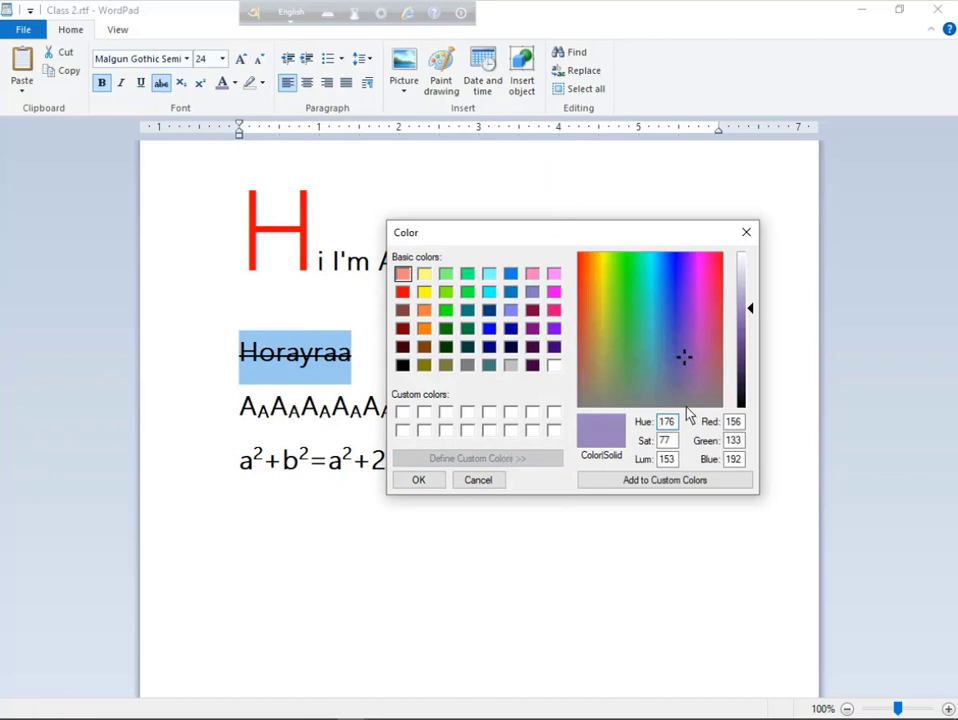
drag(748, 312, 748, 340)
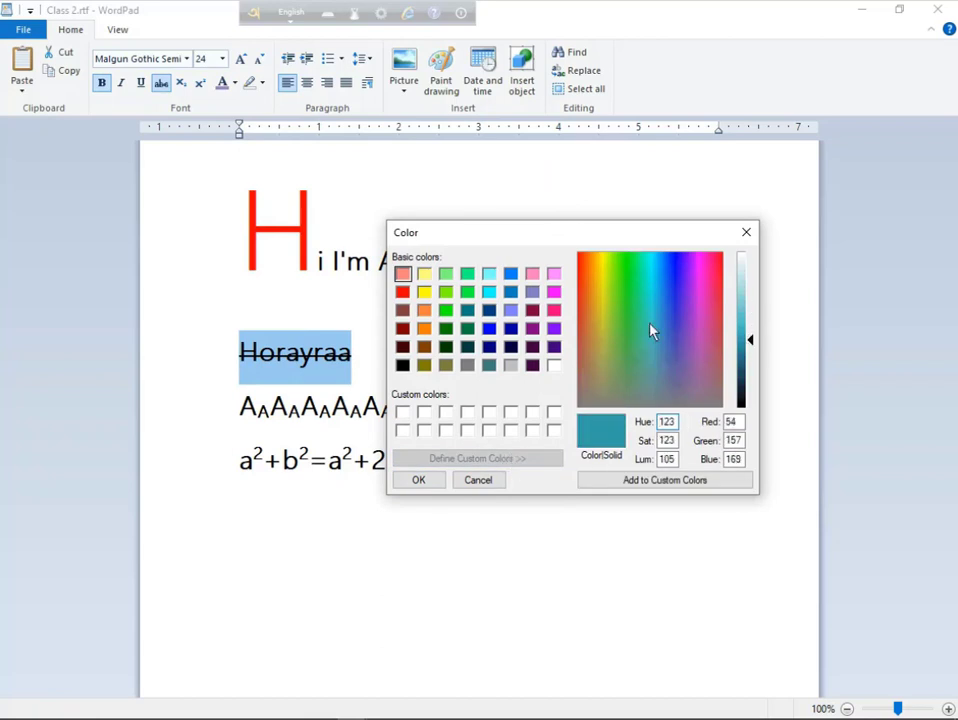
drag(652, 331, 620, 332)
click(418, 480)
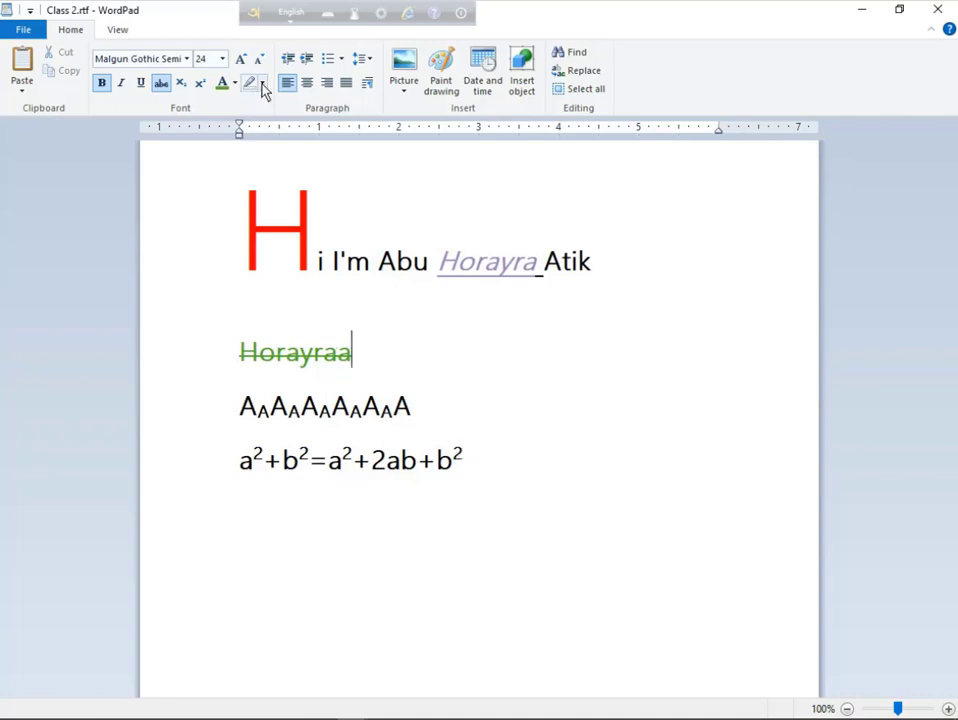
Highlight the whole line of alternating normal and subscript A's in yellow.
double_click(398, 418)
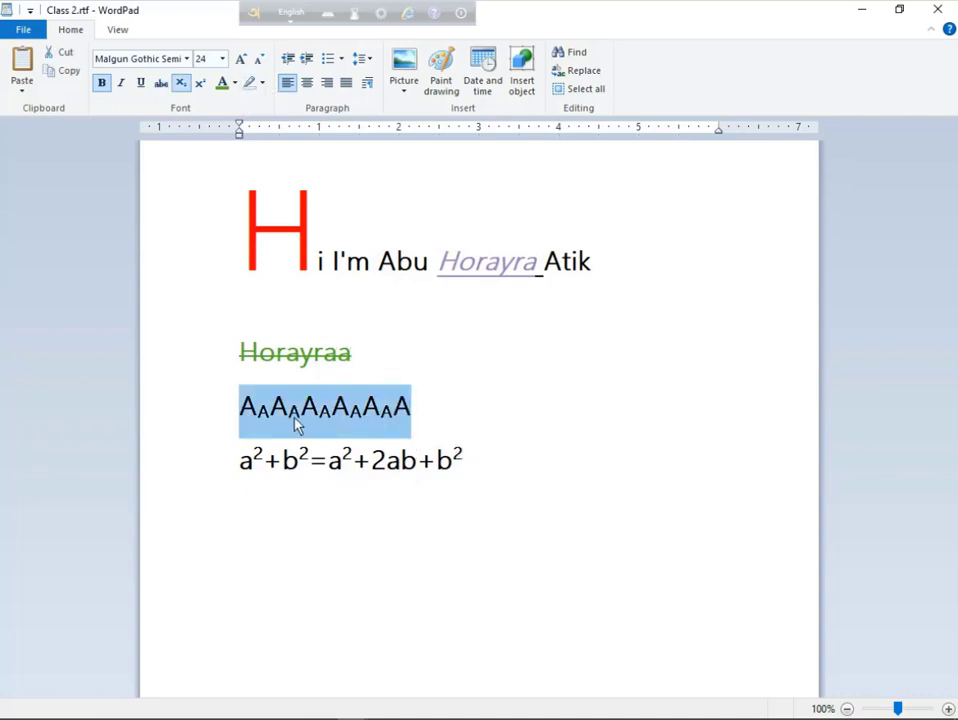
click(262, 84)
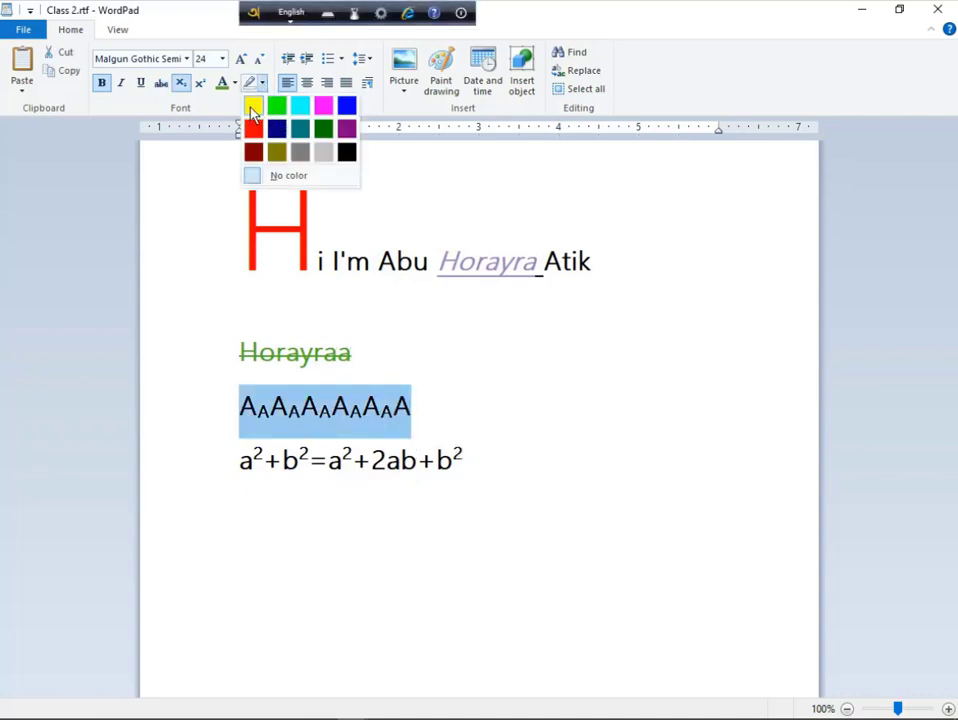
click(252, 106)
click(525, 262)
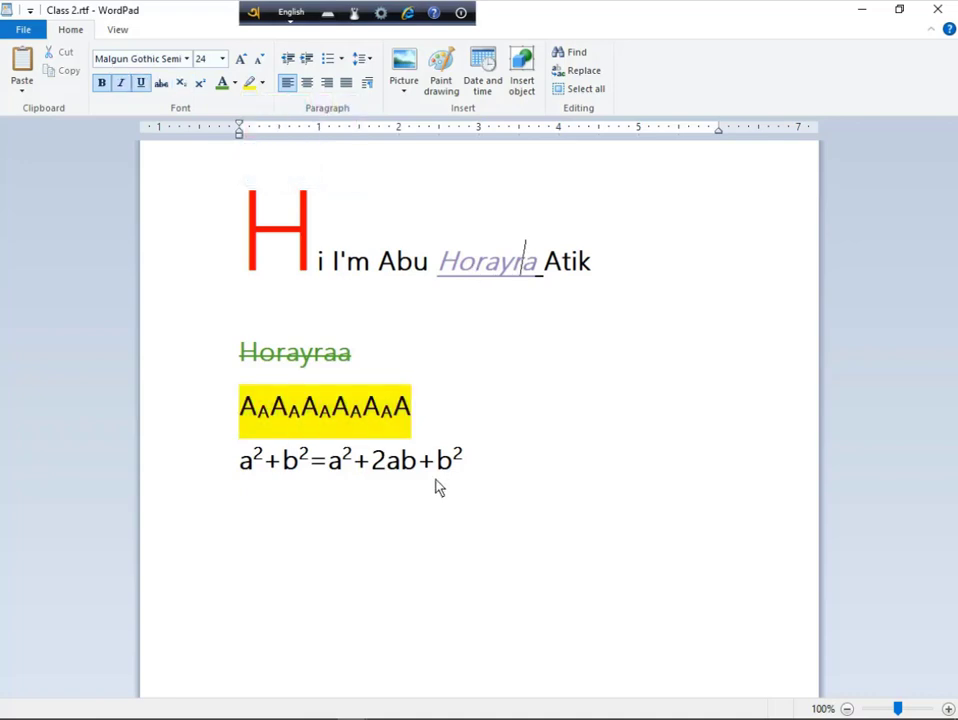
Highlight the a²+b² part before the equals sign of the formula in yellow.
drag(305, 472, 356, 472)
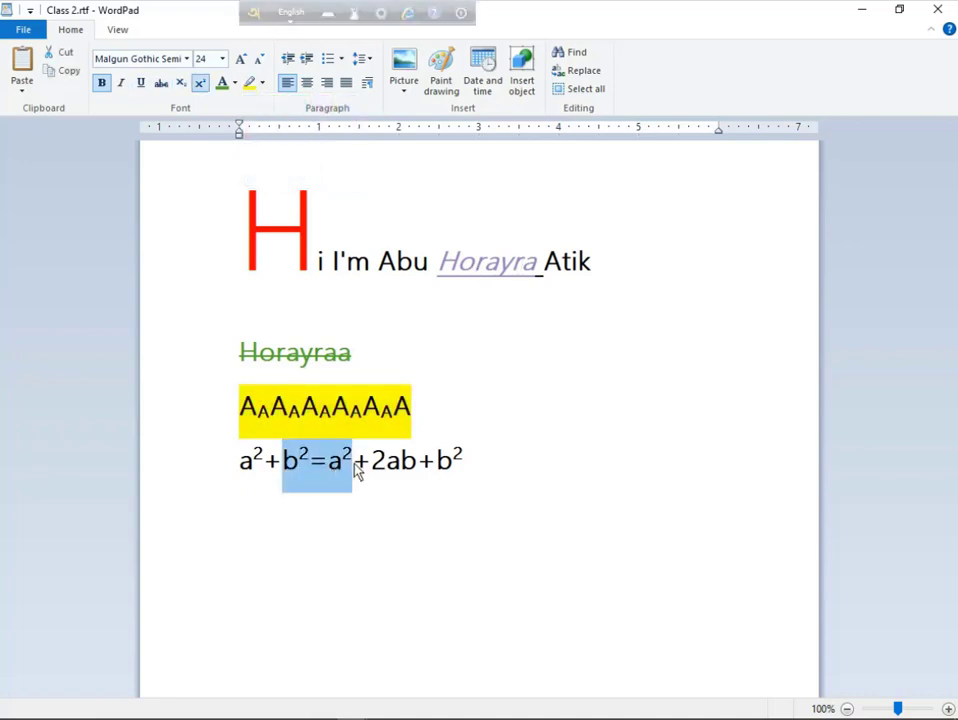
key(End)
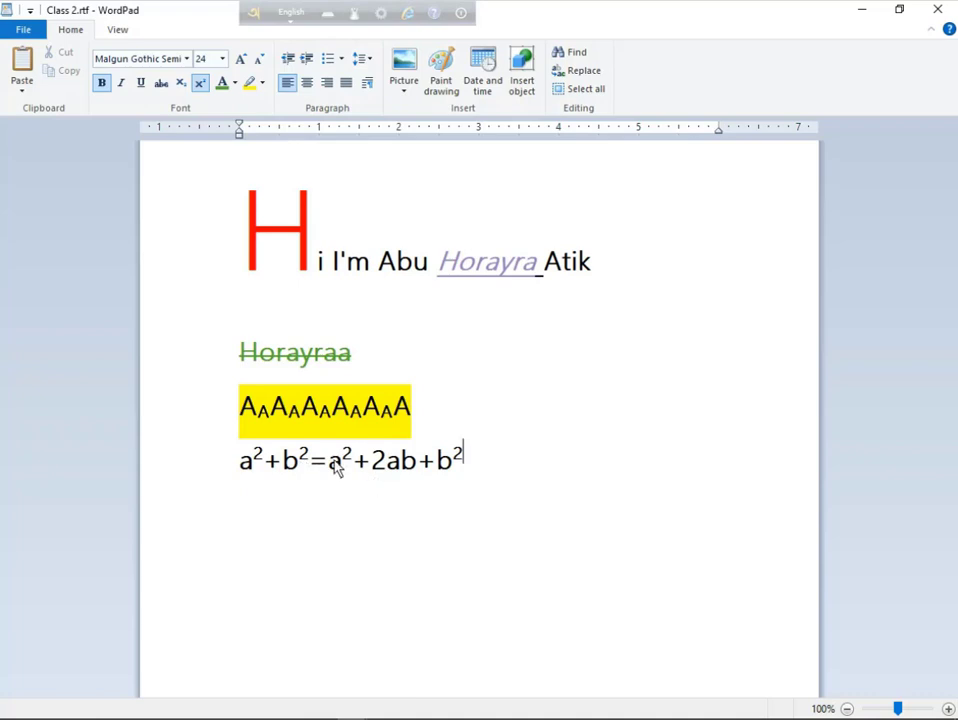
drag(240, 466, 300, 468)
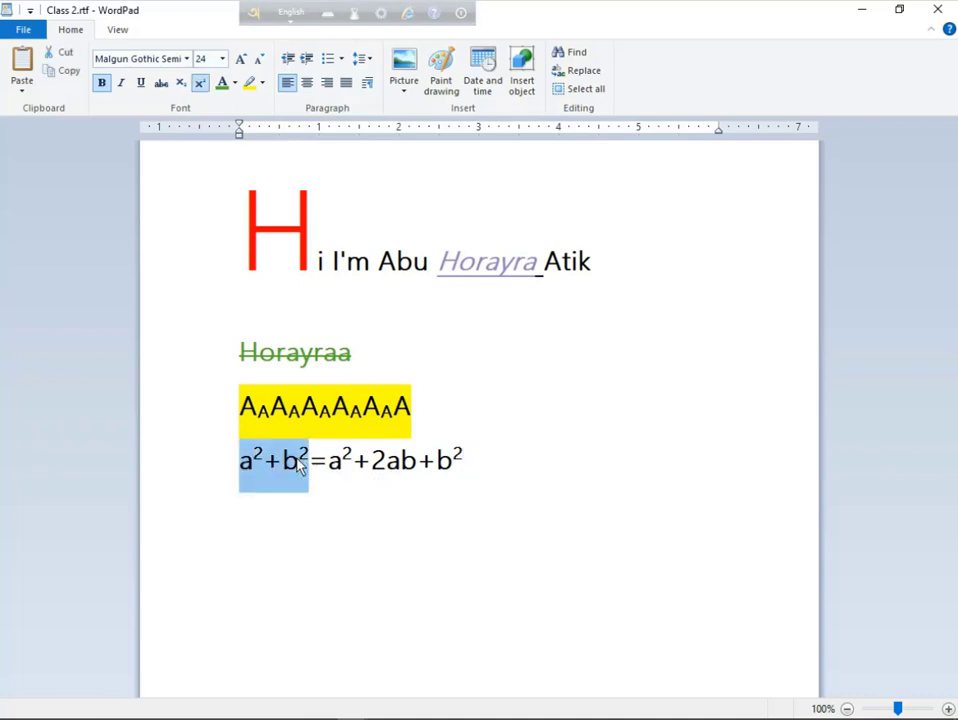
click(253, 86)
click(323, 525)
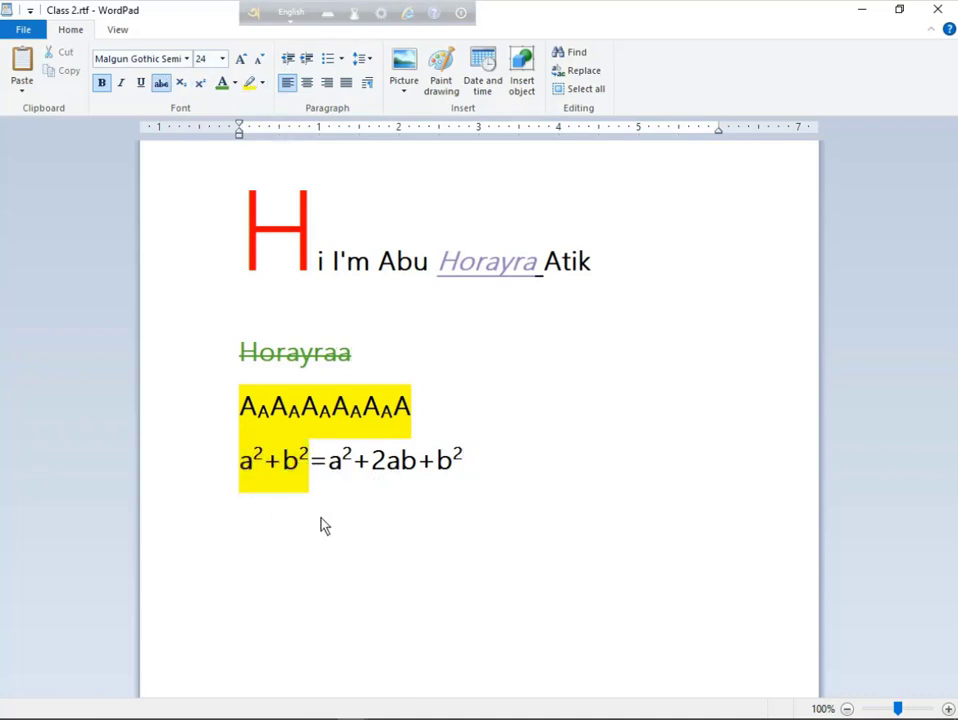
Apply the same green text color to 2ab+b² at the end of the formula.
drag(372, 462, 460, 480)
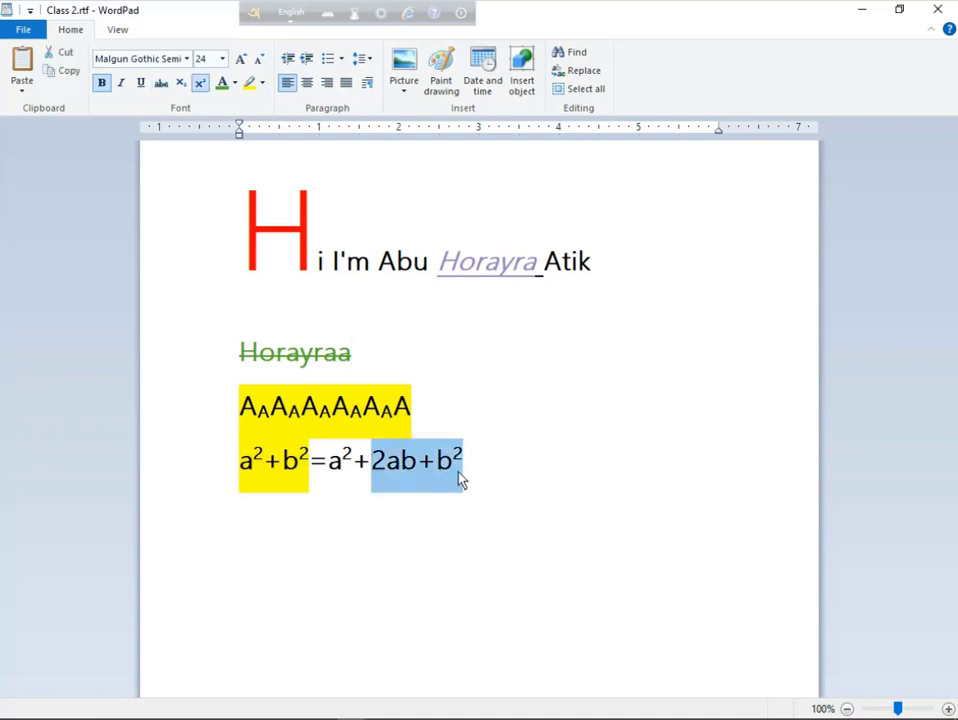
click(222, 84)
click(352, 352)
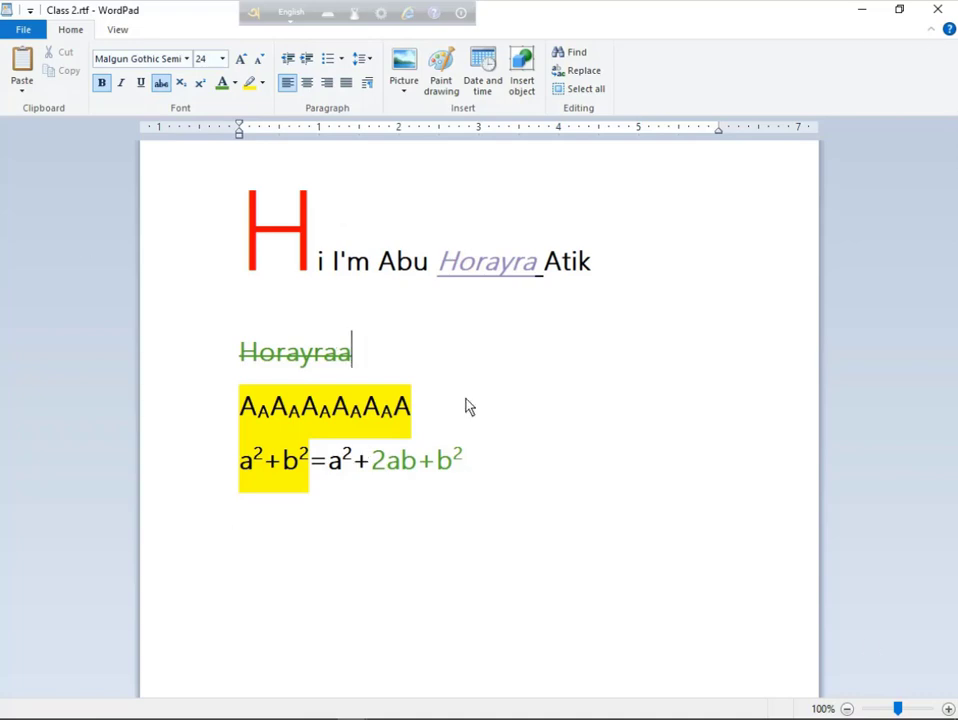
Save the document Class 2.rtf and close it.
click(23, 30)
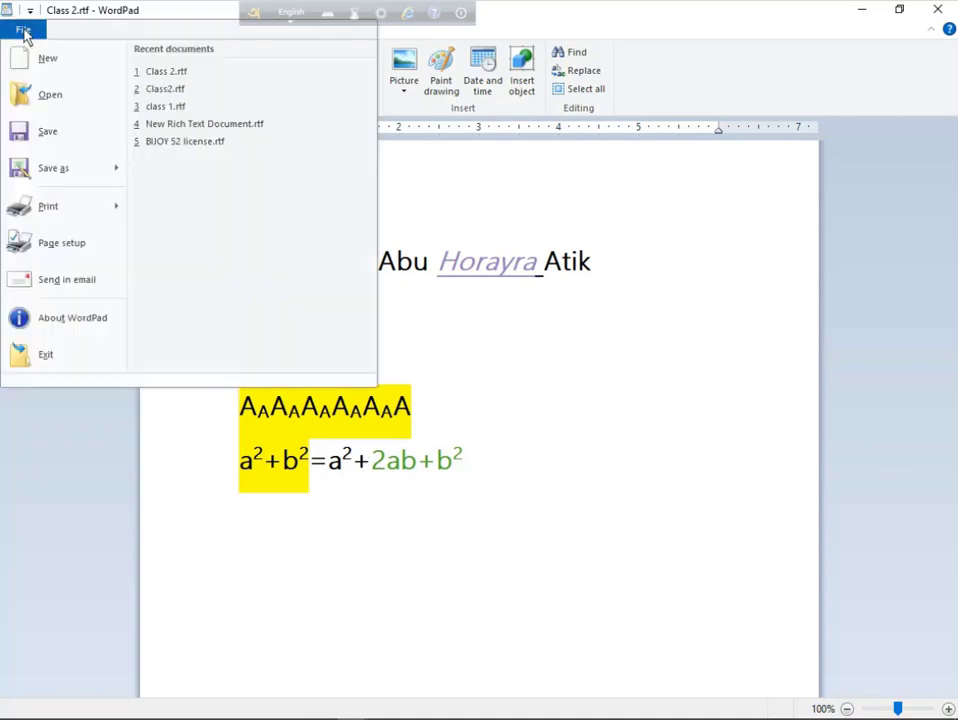
click(43, 140)
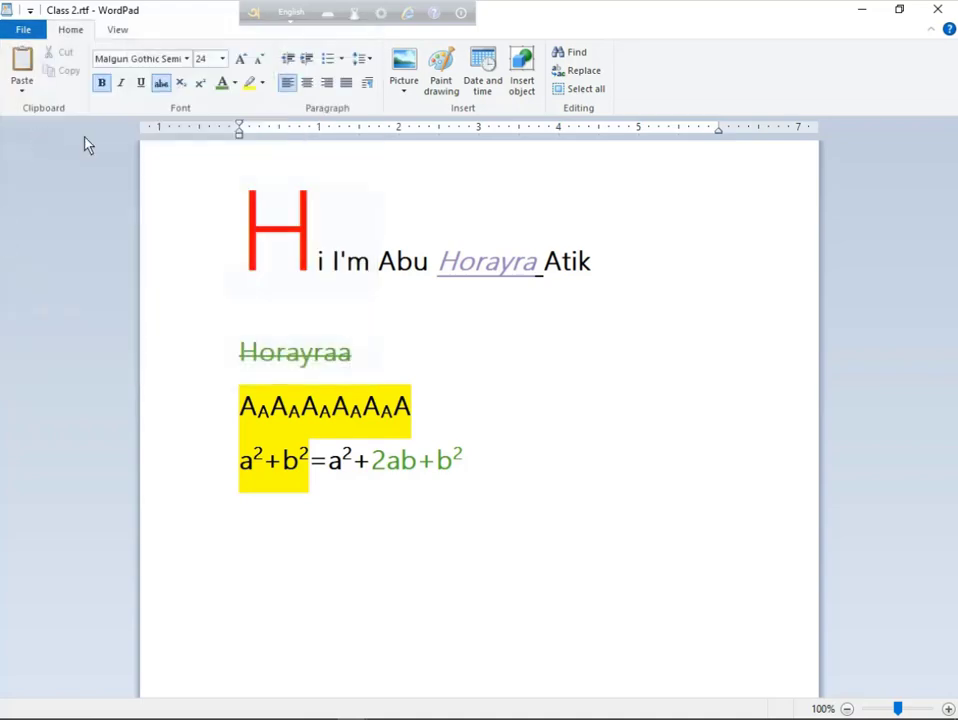
click(899, 9)
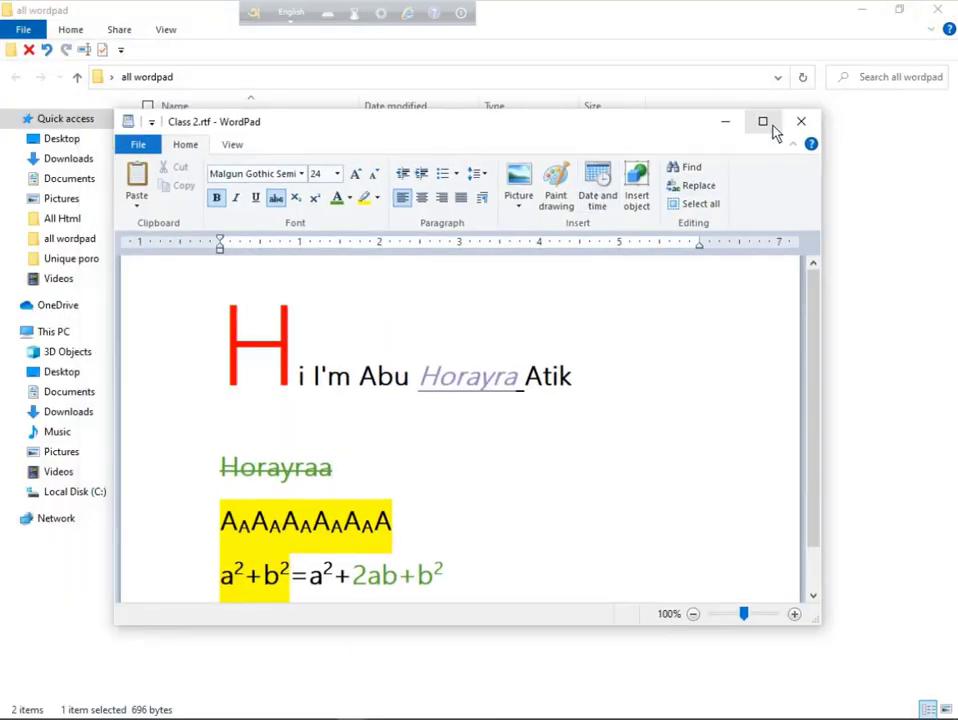
click(800, 121)
Reopen Class 2.rtf from the all wordpad folder in a maximized window, check the saved formatting and close it.
double_click(242, 156)
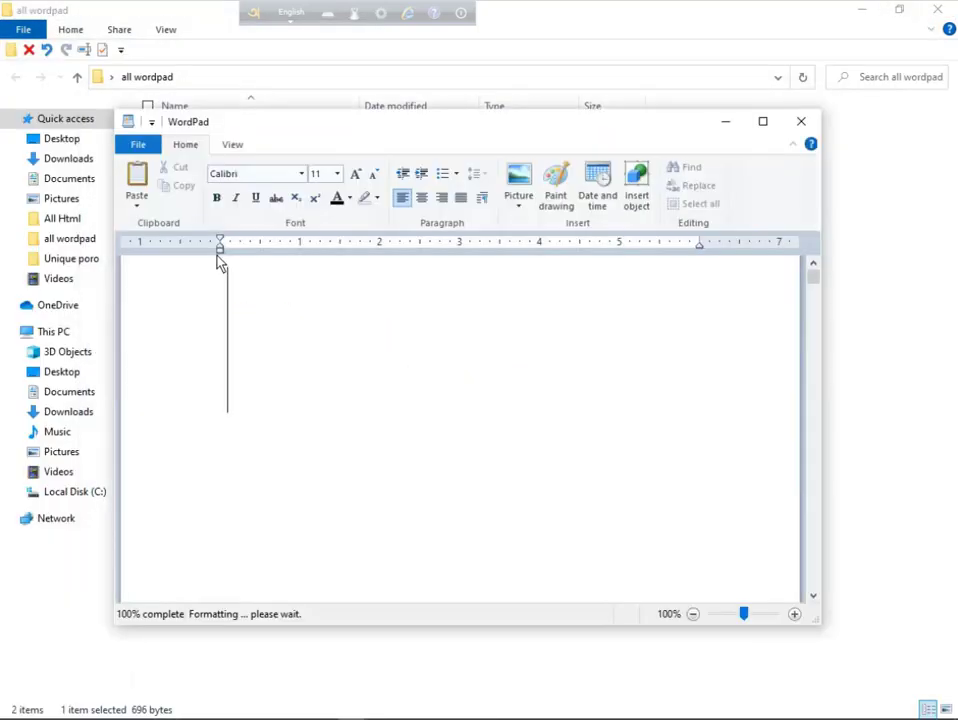
click(762, 121)
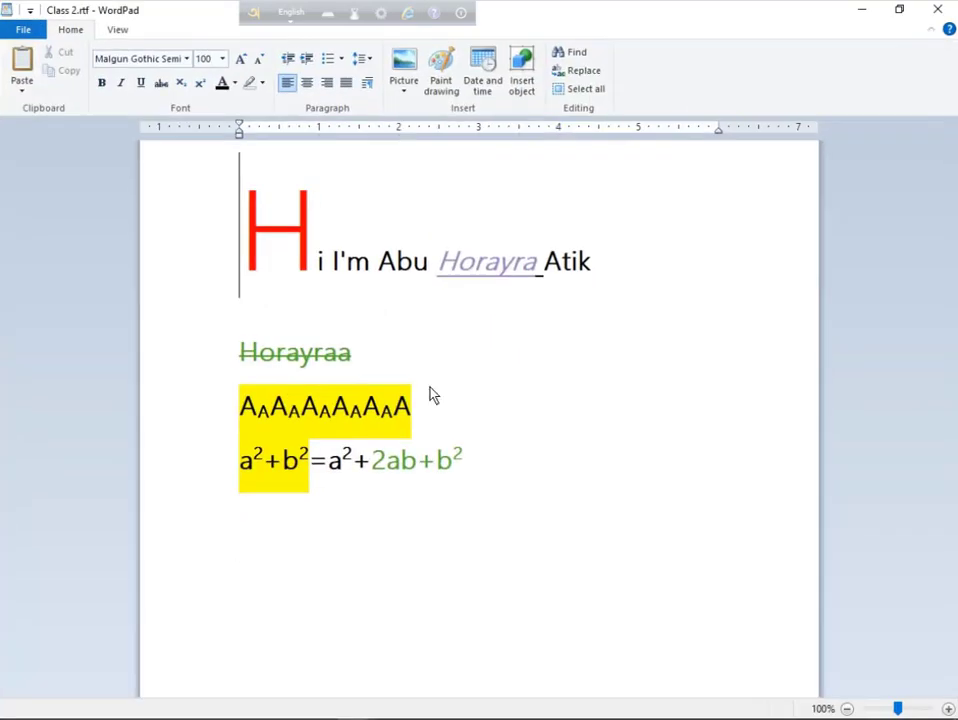
click(938, 10)
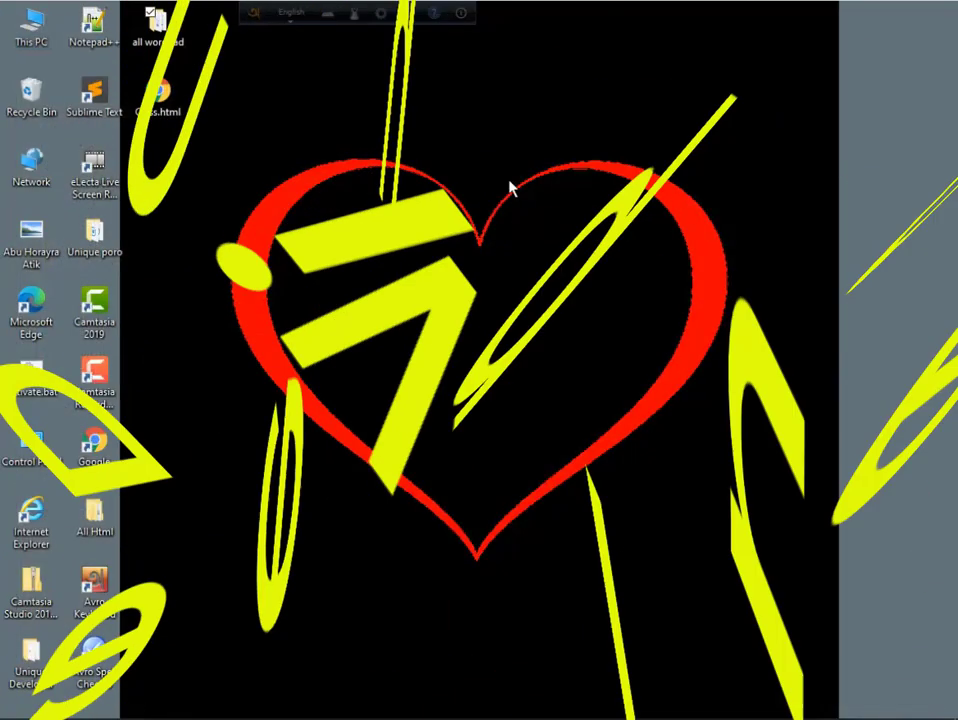
right_click(229, 248)
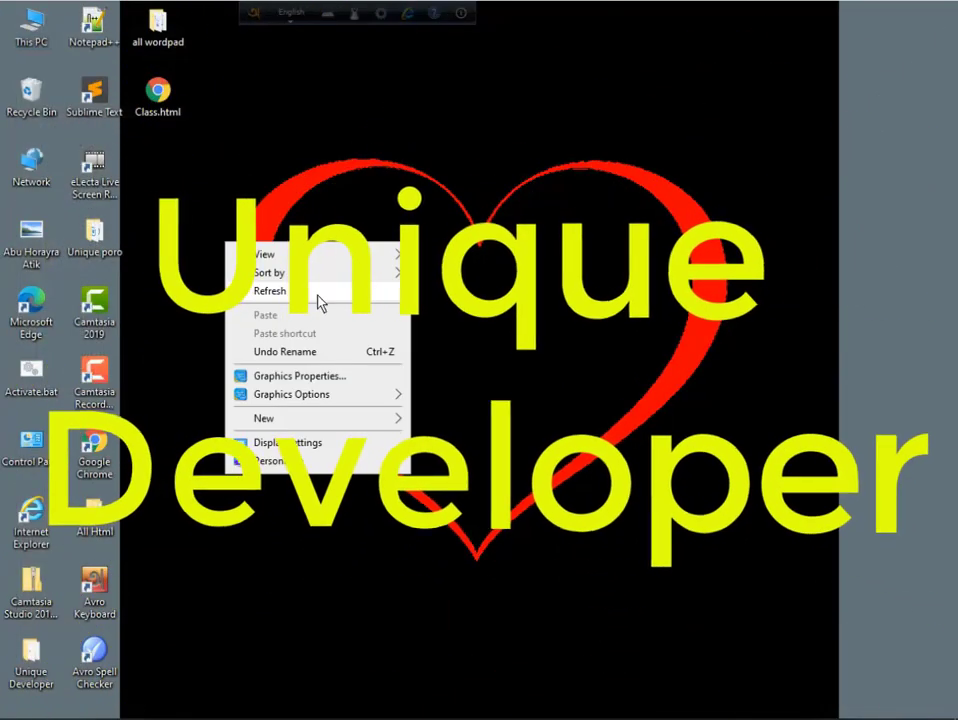